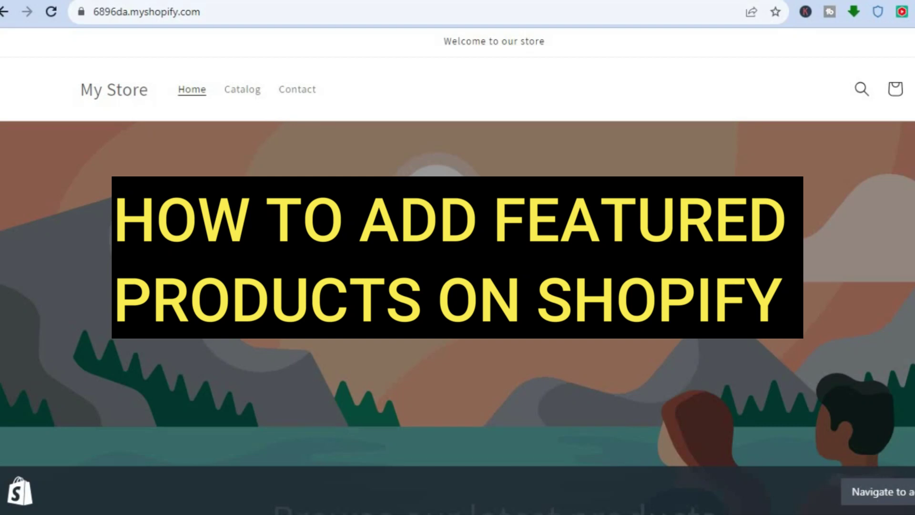
Step: Look over the storefront home page, including its Featured products section
scroll(458, 257, "down", 10)
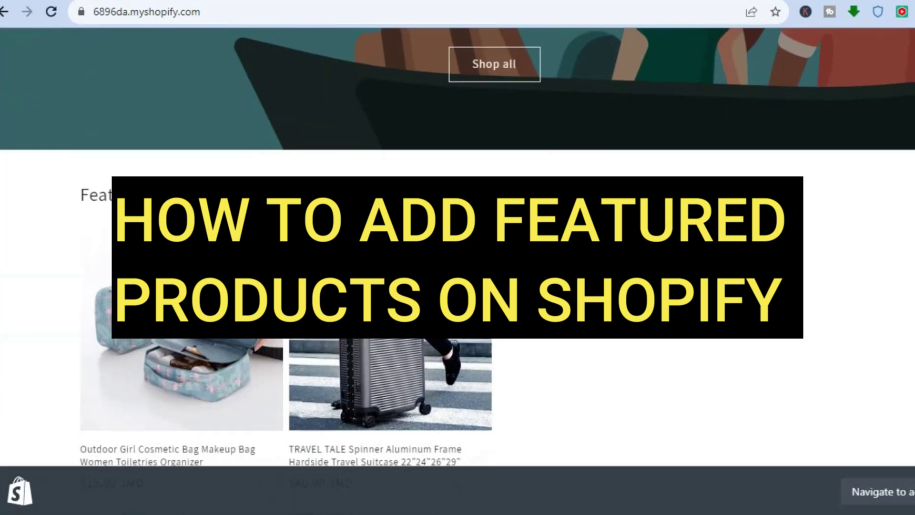
scroll(458, 258, "down", 2)
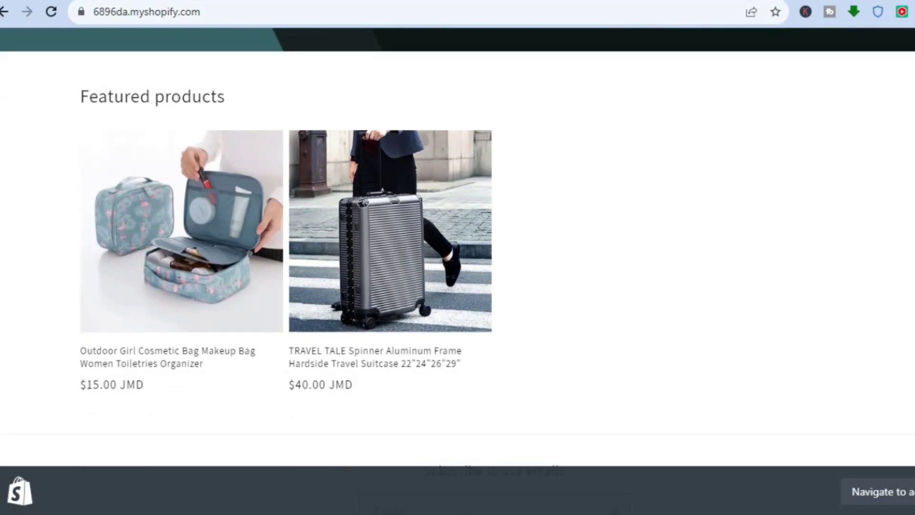
scroll(457, 257, "down", 2)
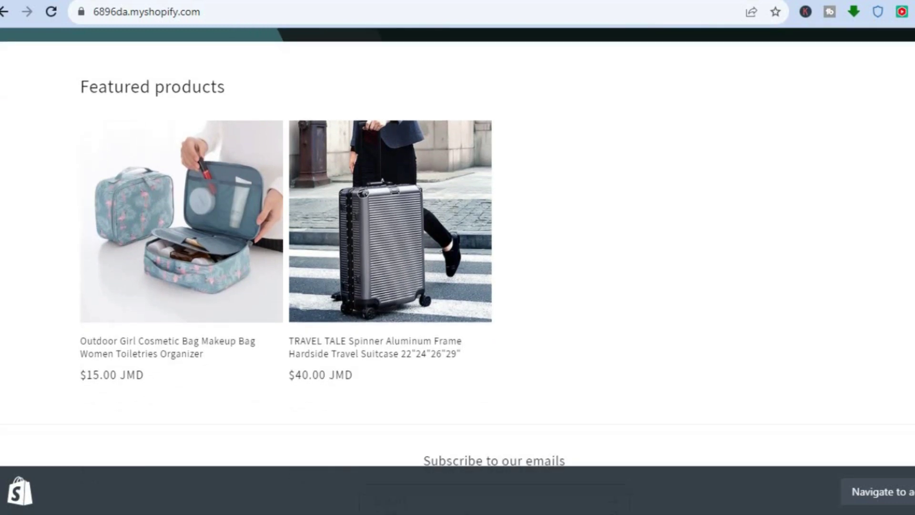
scroll(458, 258, "up", 2)
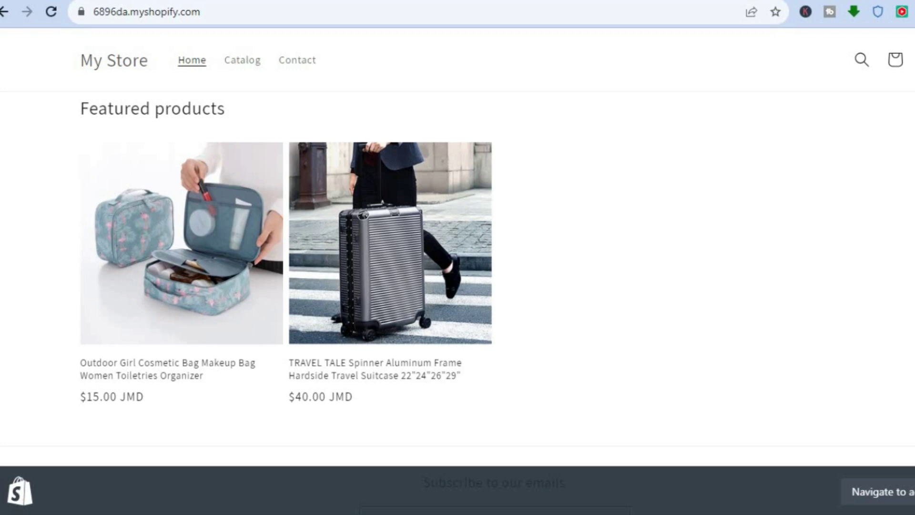
scroll(458, 257, "up", 10)
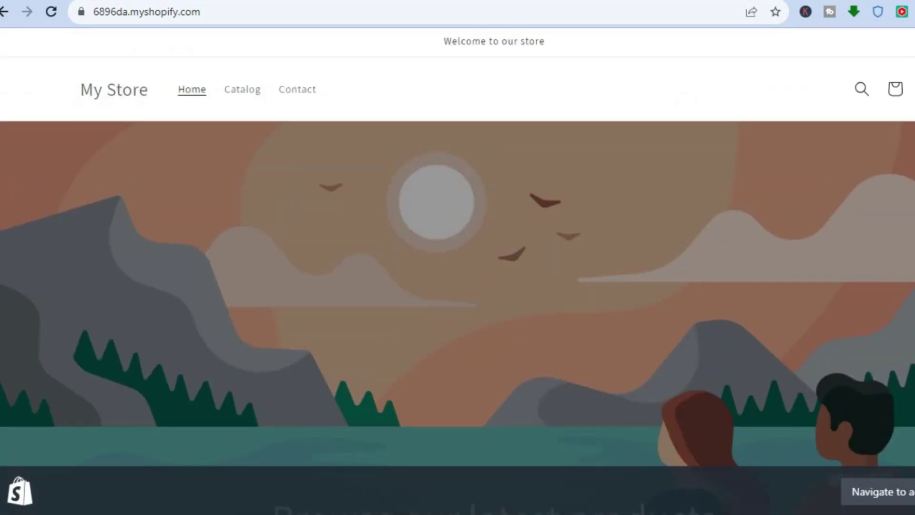
Step: Switch to the Shopify admin and open the Online Store's current Dawn theme for customization
key("ctrl+Tab")
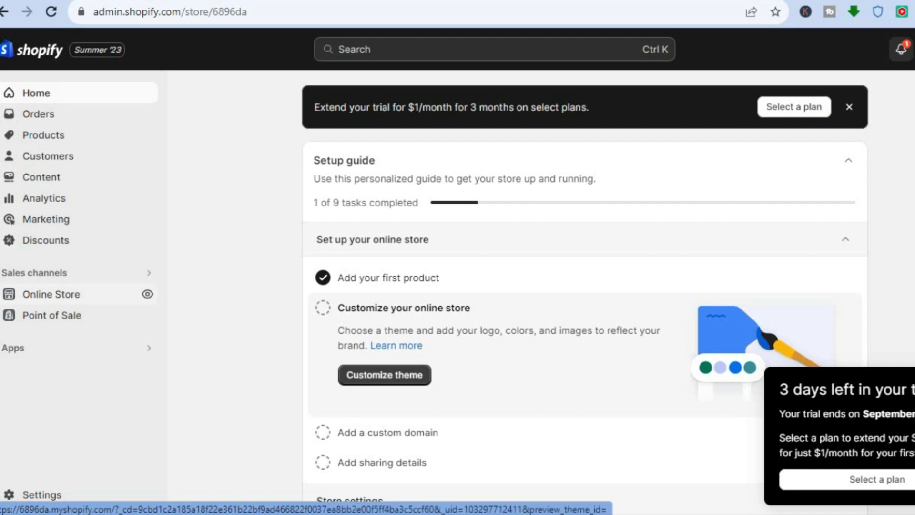
left_click(65, 297)
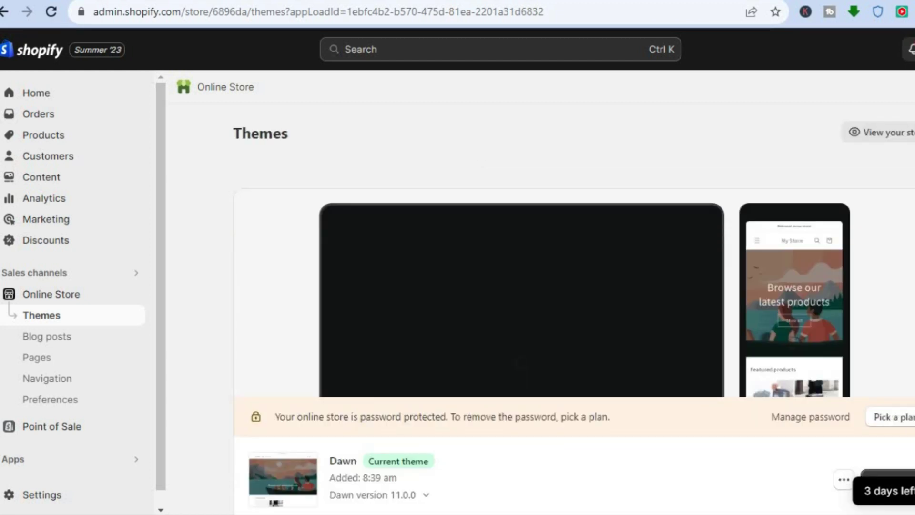
scroll(889, 298, "down", 2)
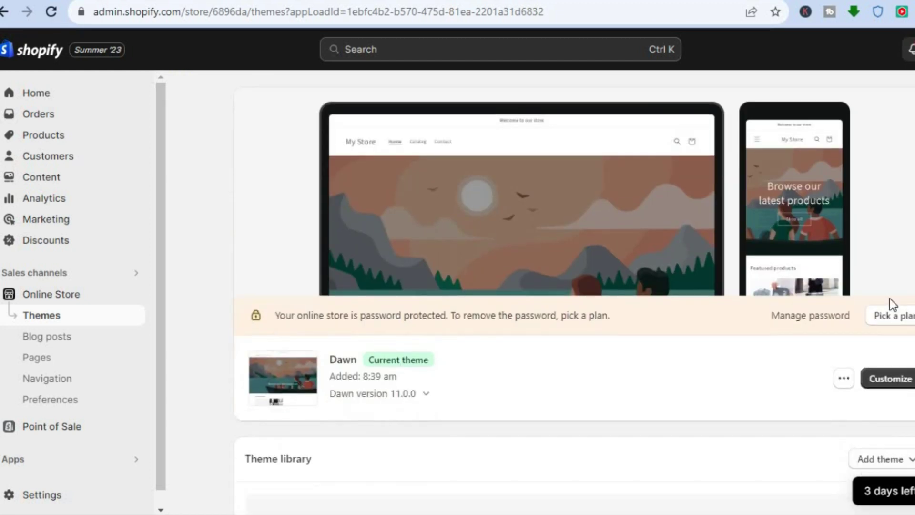
left_click(886, 380)
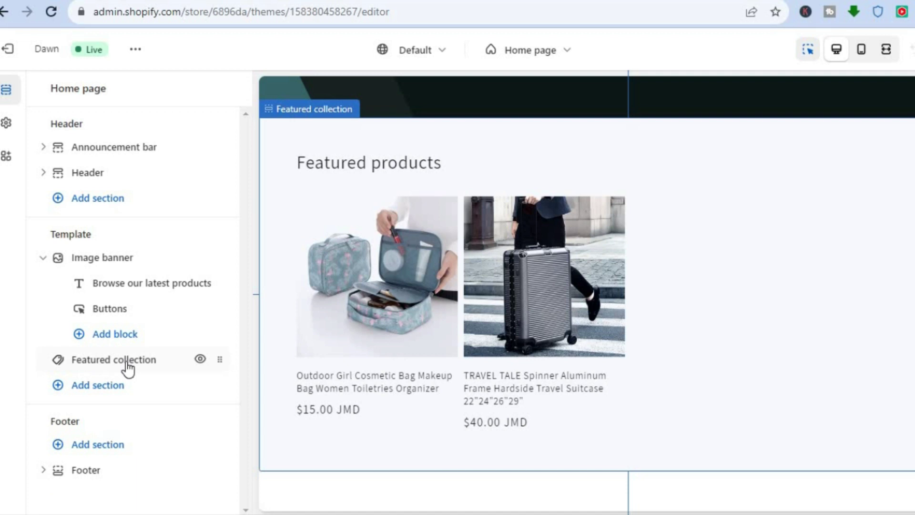
Step: Open the home page's Featured collection section and try the Medium heading size before setting it to Large
left_click(126, 361)
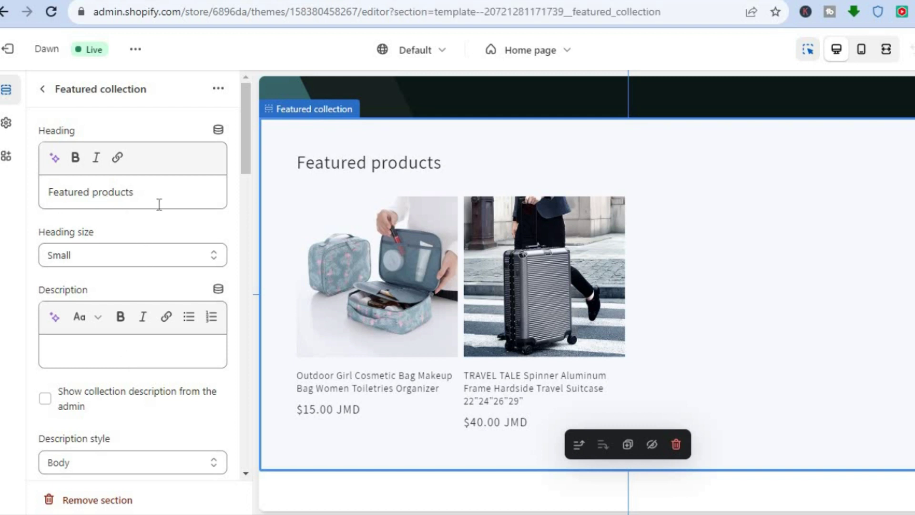
left_click(140, 258)
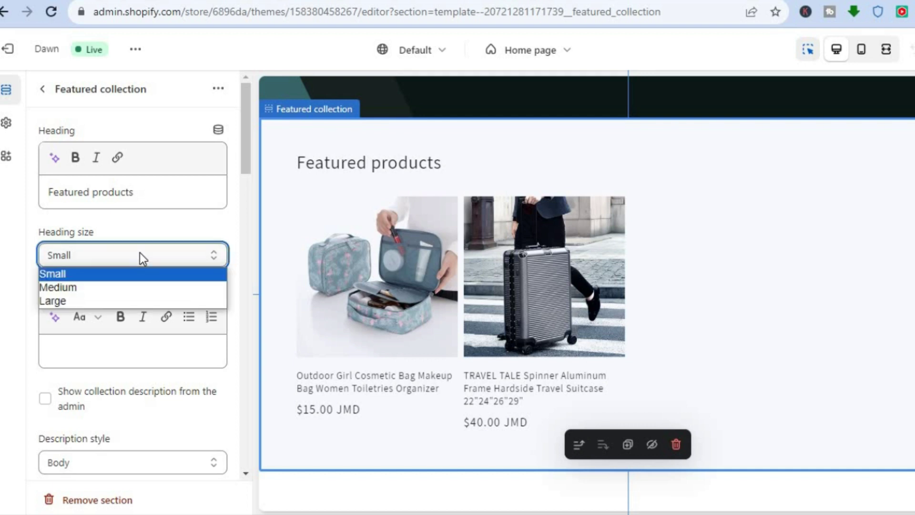
left_click(128, 287)
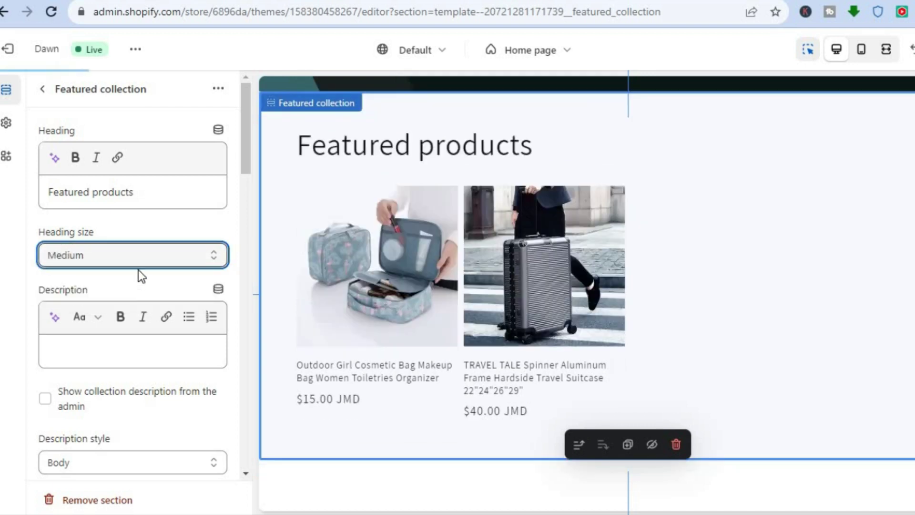
left_click(146, 256)
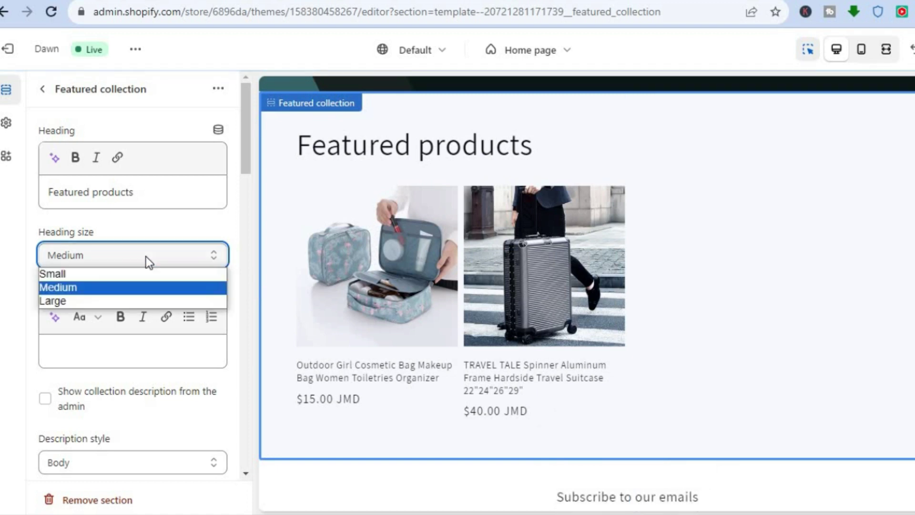
left_click(111, 297)
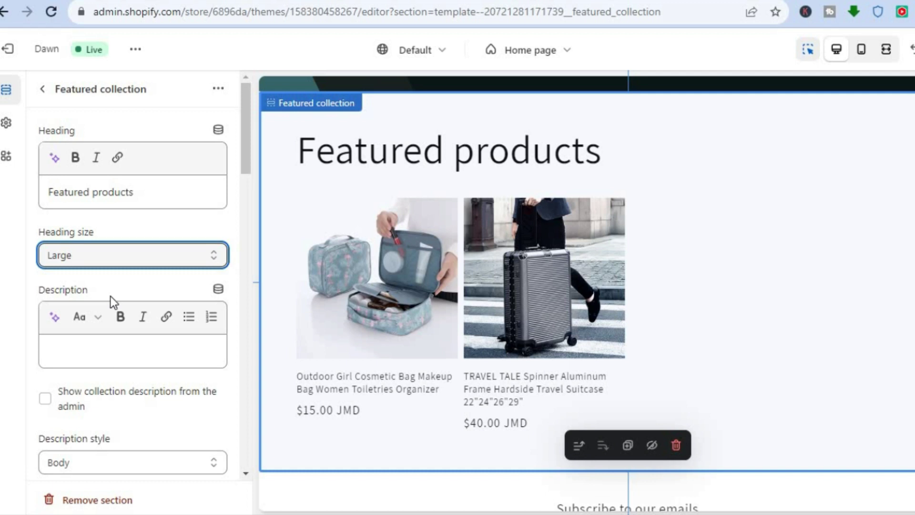
Step: Examine the description style choices in the Featured collection settings, keeping Body
left_click_drag(247, 136, 232, 162)
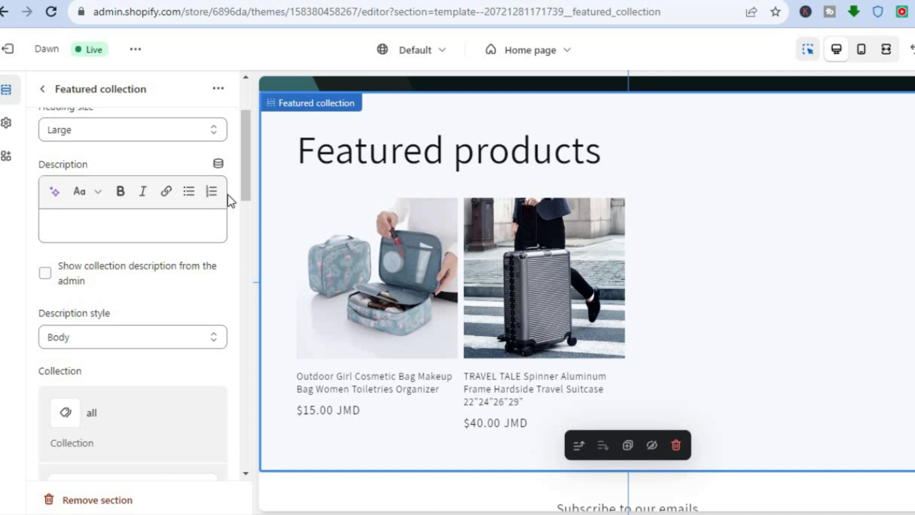
left_click_drag(242, 171, 170, 222)
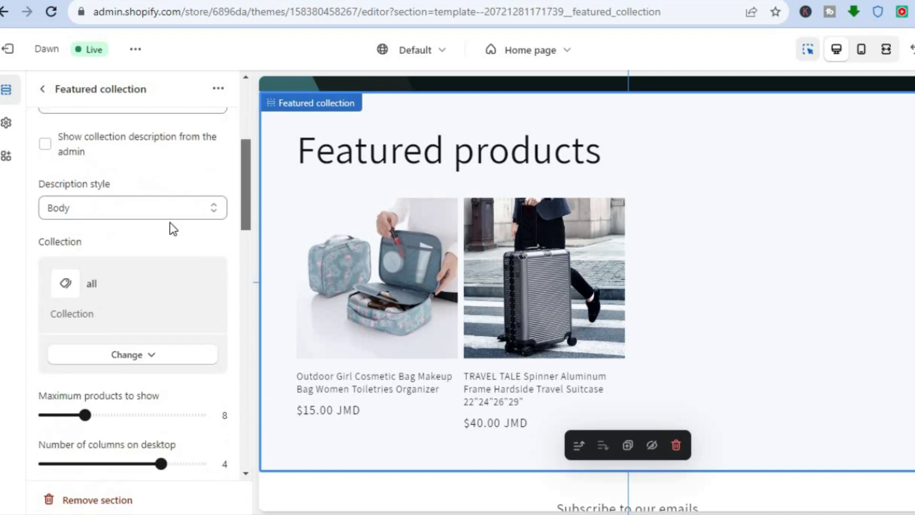
left_click(161, 209)
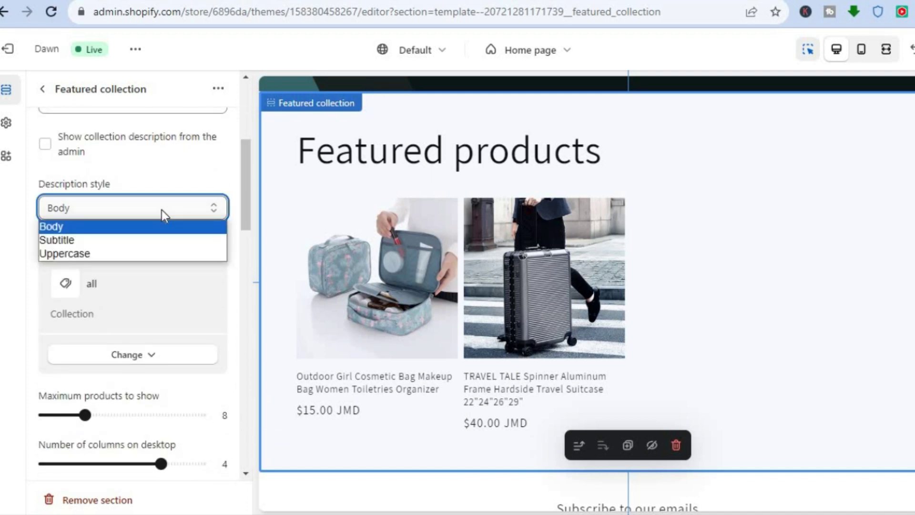
left_click(162, 210)
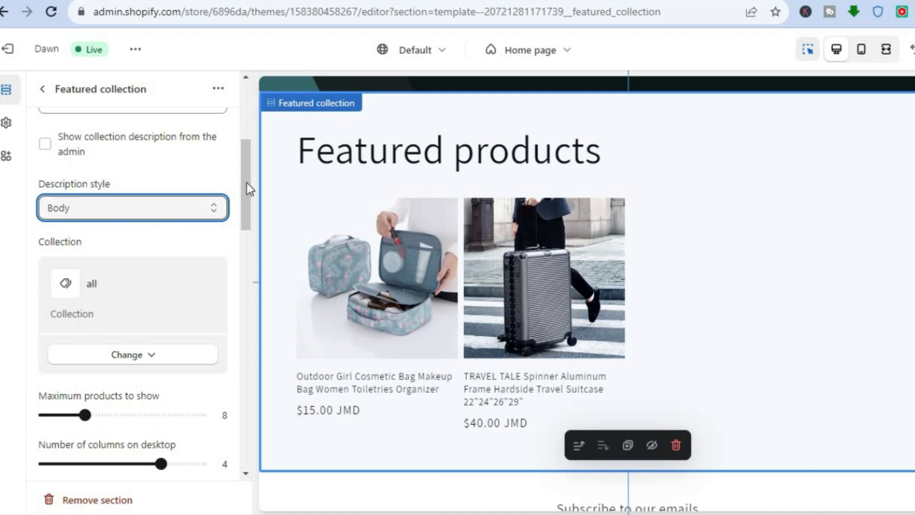
Step: Begin changing the section's assigned collection and choose to create a new collection for it
scroll(196, 227, "down", 2)
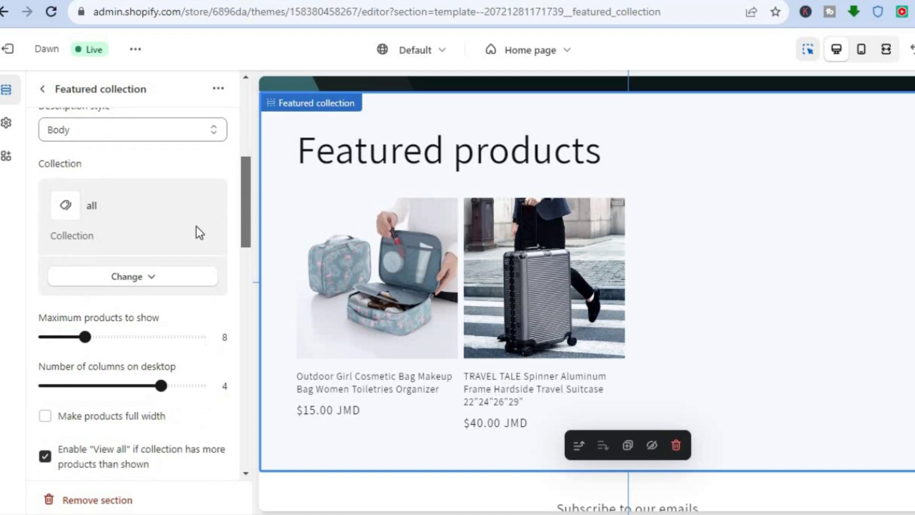
left_click(136, 286)
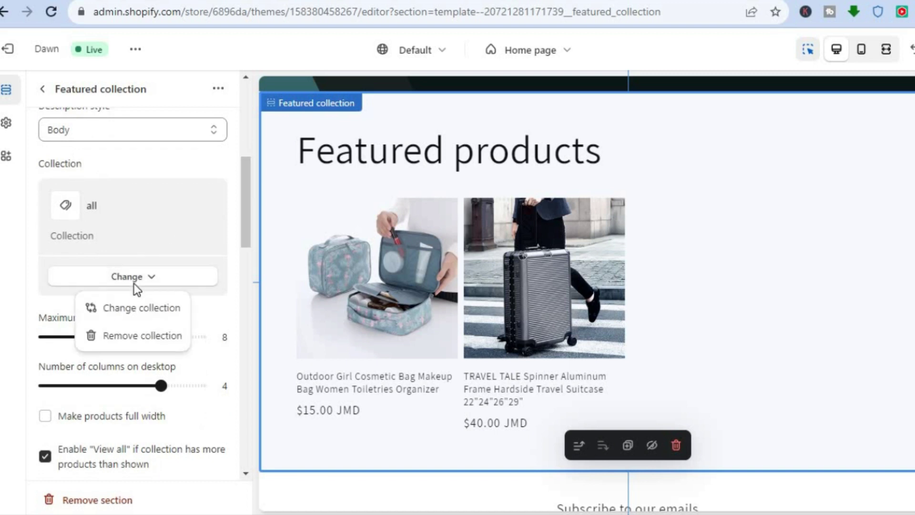
left_click(133, 315)
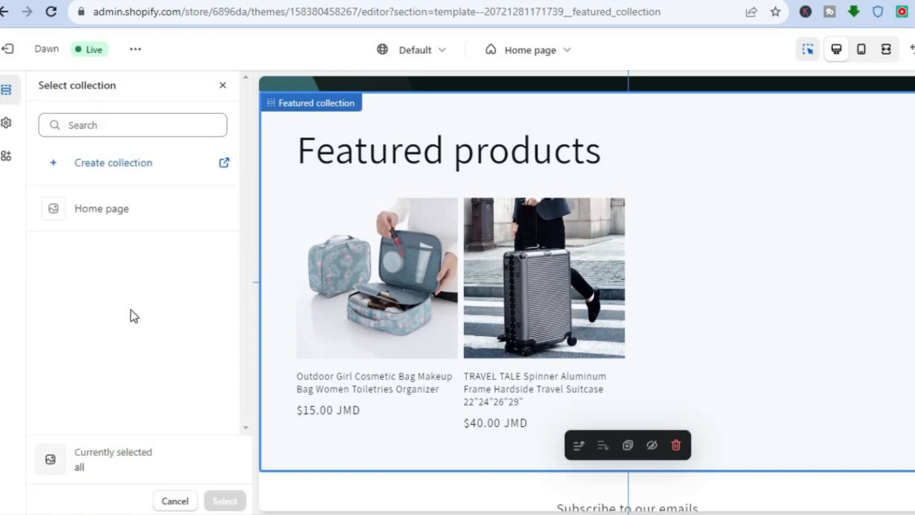
left_click(53, 166)
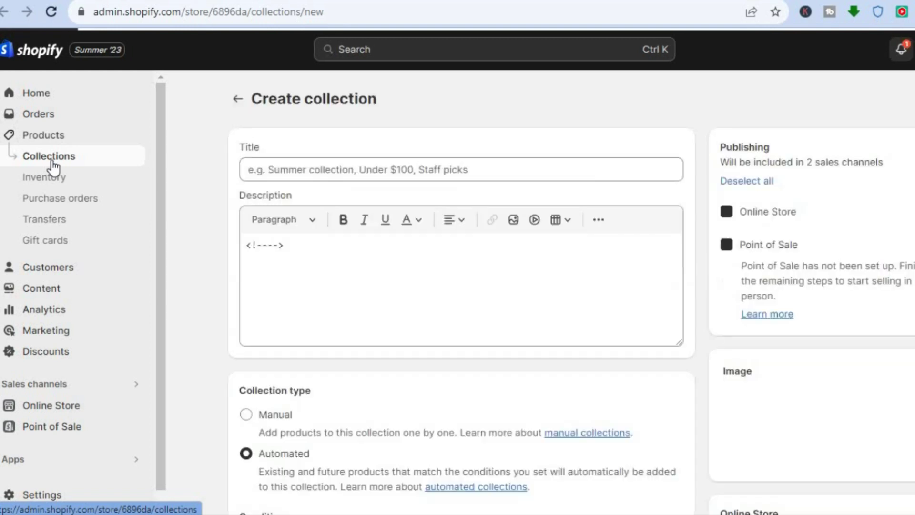
Step: Title the new collection "Test" and leave its description blank
left_click(324, 171)
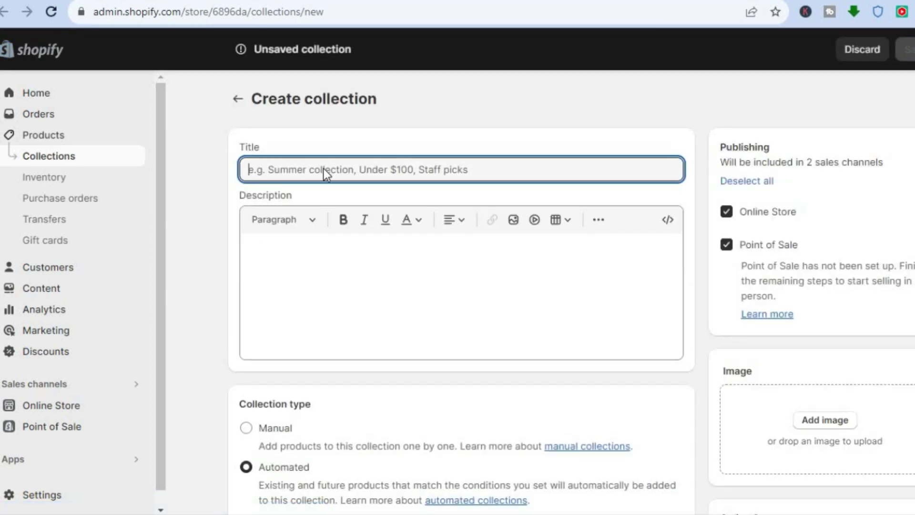
type("Test")
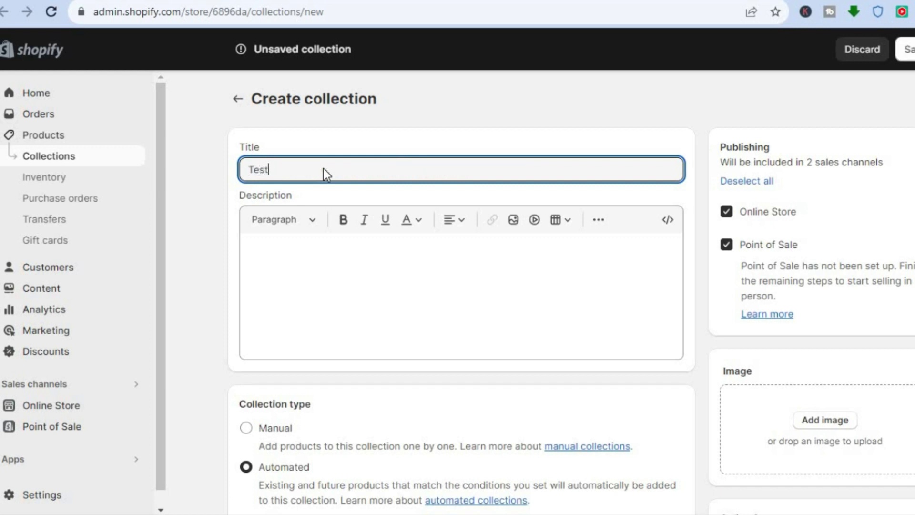
left_click(292, 257)
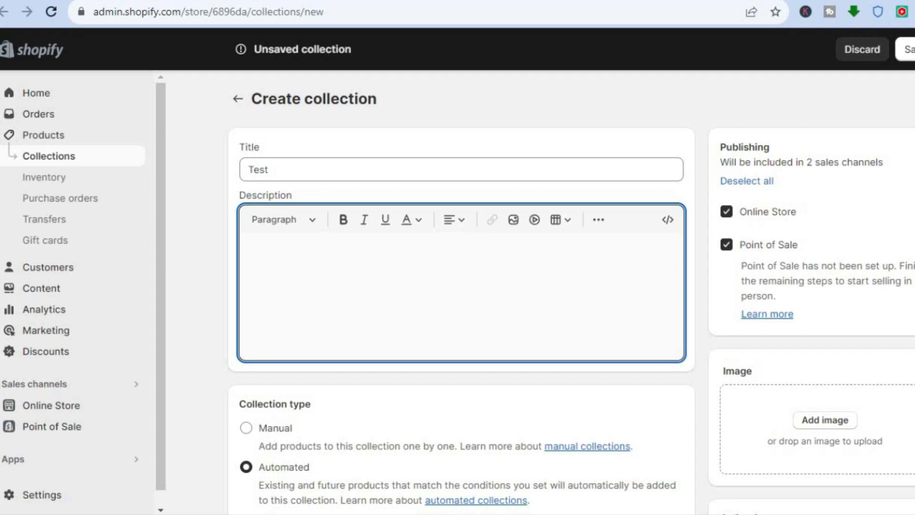
Step: Set the collection type to Manual and save the new collection
scroll(461, 286, "down", 4)
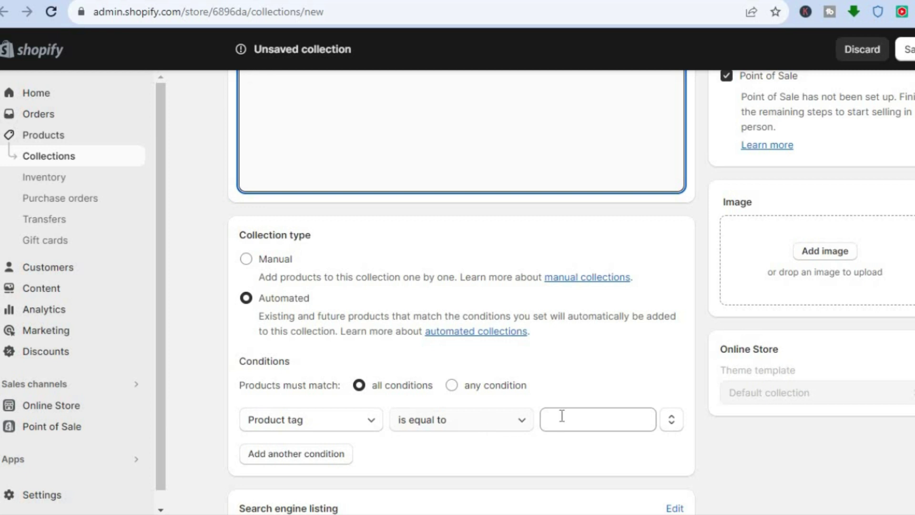
left_click(370, 428)
left_click(370, 428)
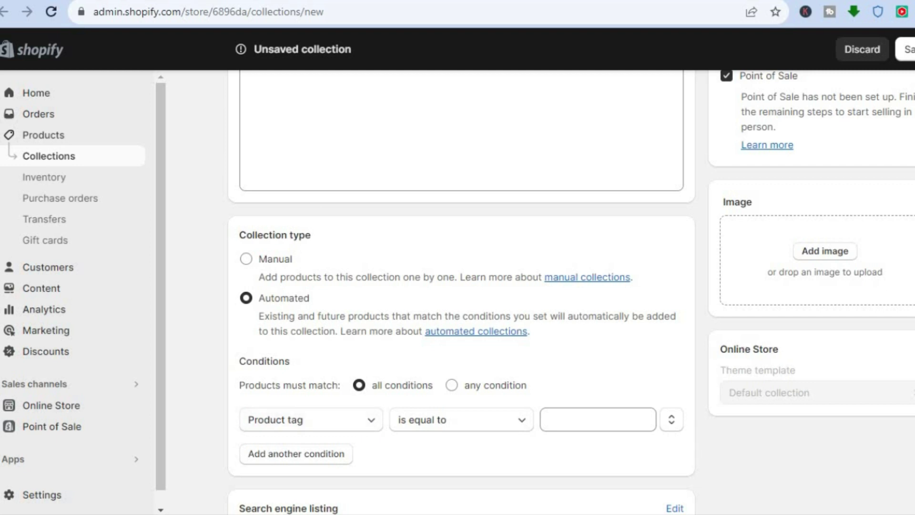
scroll(493, 329, "up", 1)
left_click(246, 329)
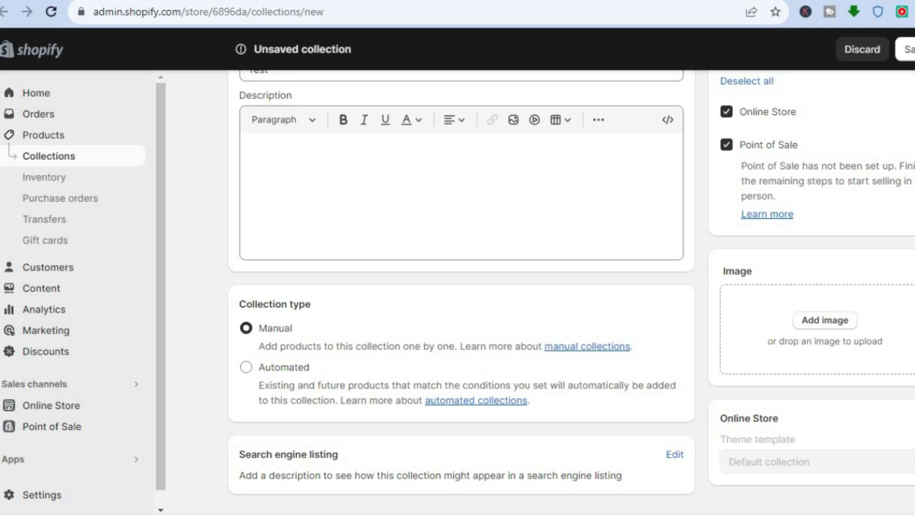
scroll(462, 286, "down", 1)
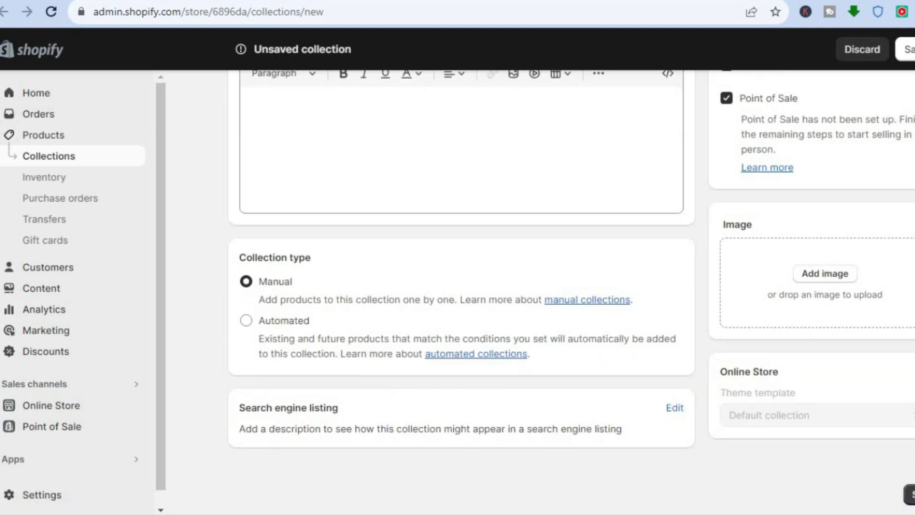
left_click(909, 498)
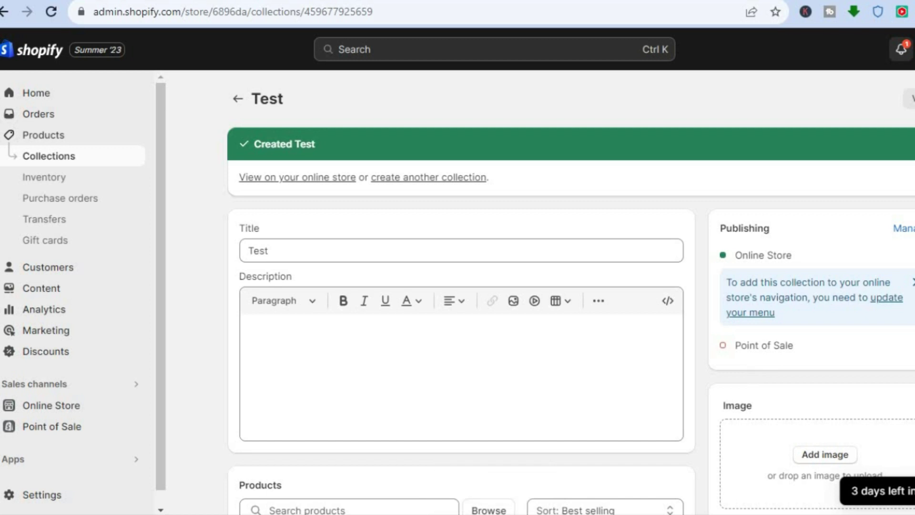
Step: Add the product "Outdoor Girl Cosmetic Bag Makeup Bag Women Toiletries Organizer" to the Test collection
scroll(571, 296, "down", 4)
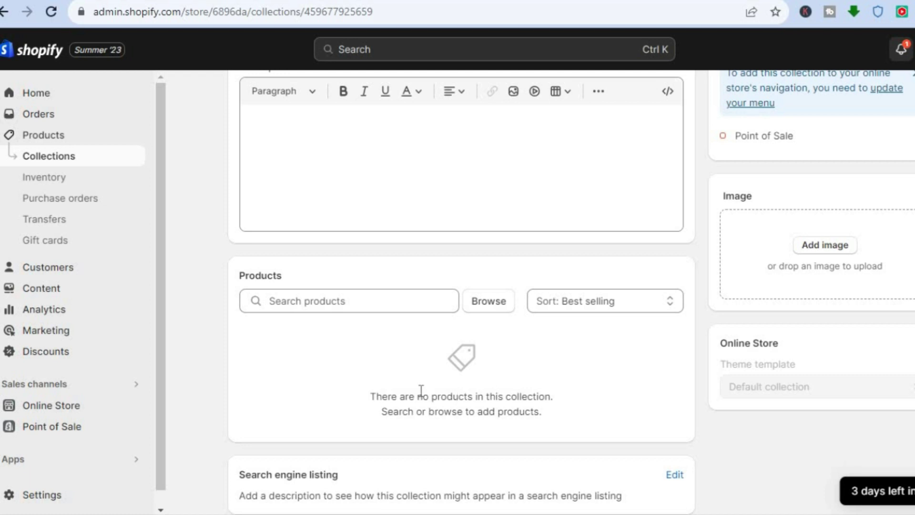
left_click(351, 300)
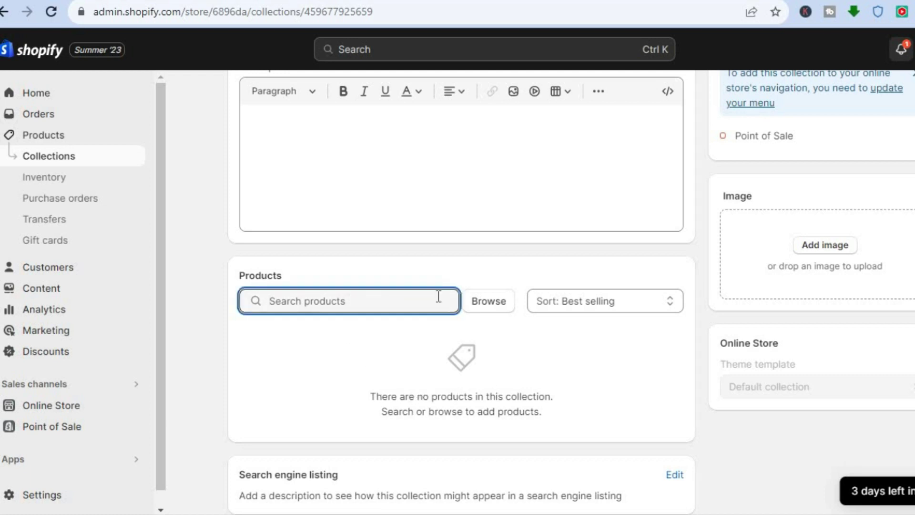
left_click(484, 302)
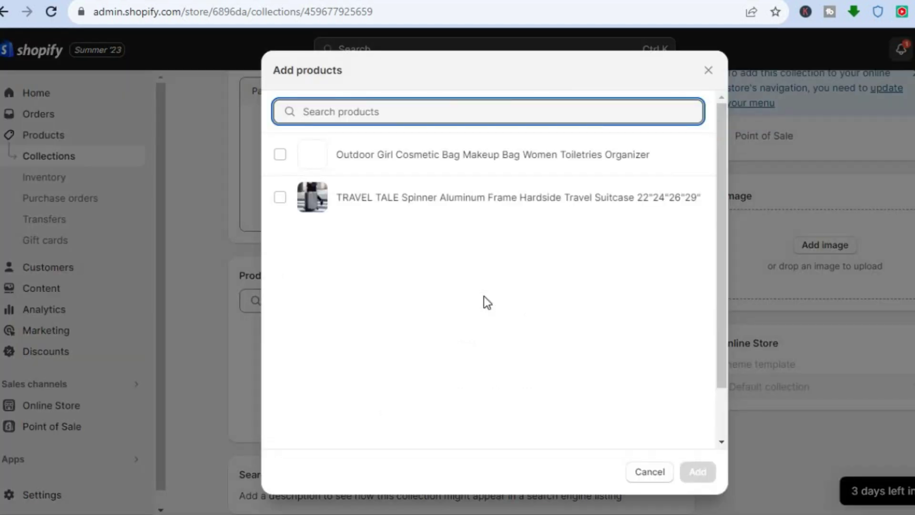
left_click(281, 158)
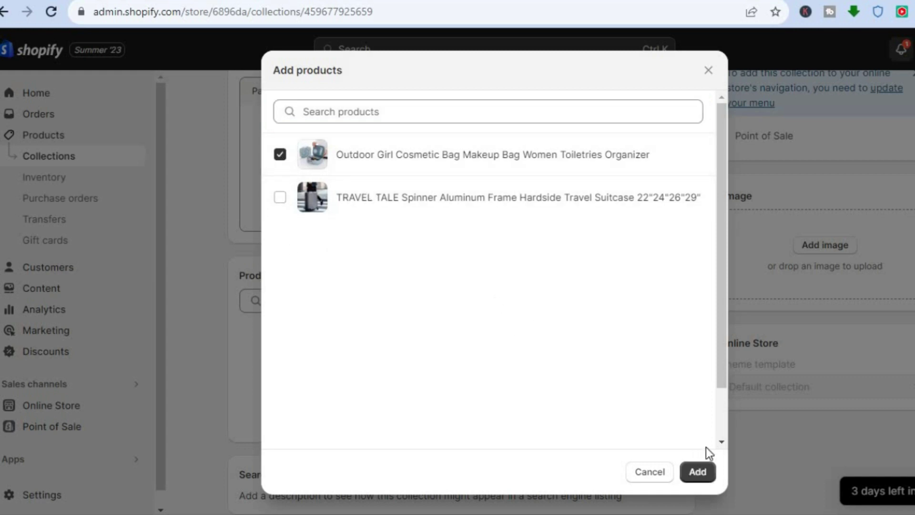
left_click(697, 472)
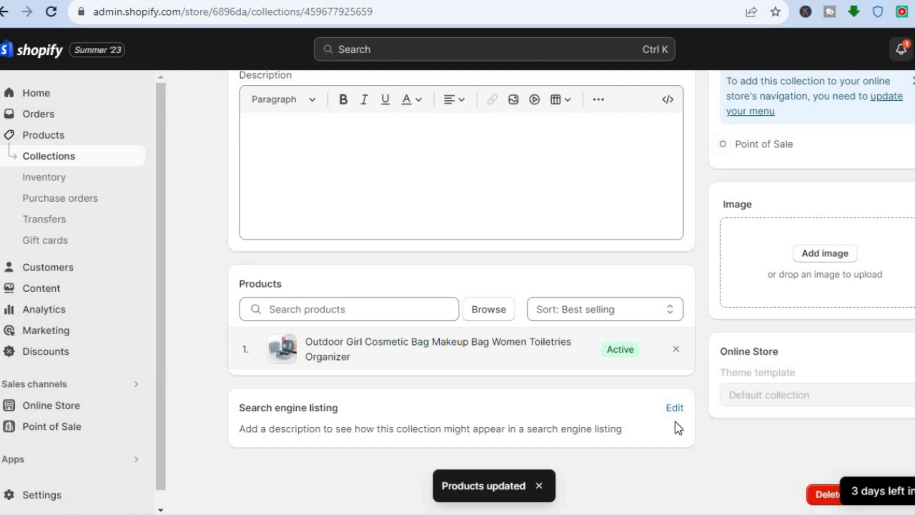
left_click(620, 312)
left_click(620, 312)
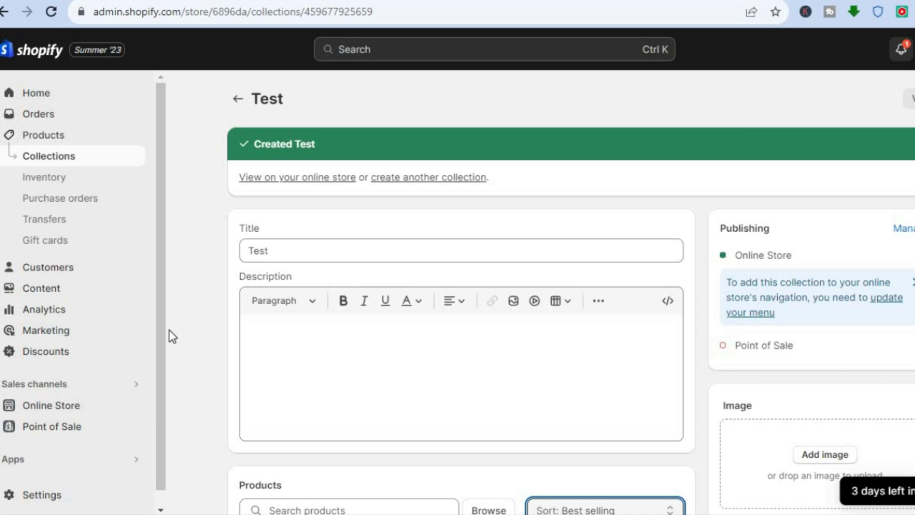
Step: Start a new product titled "RANDOM" and upload an image to its media
left_click(56, 141)
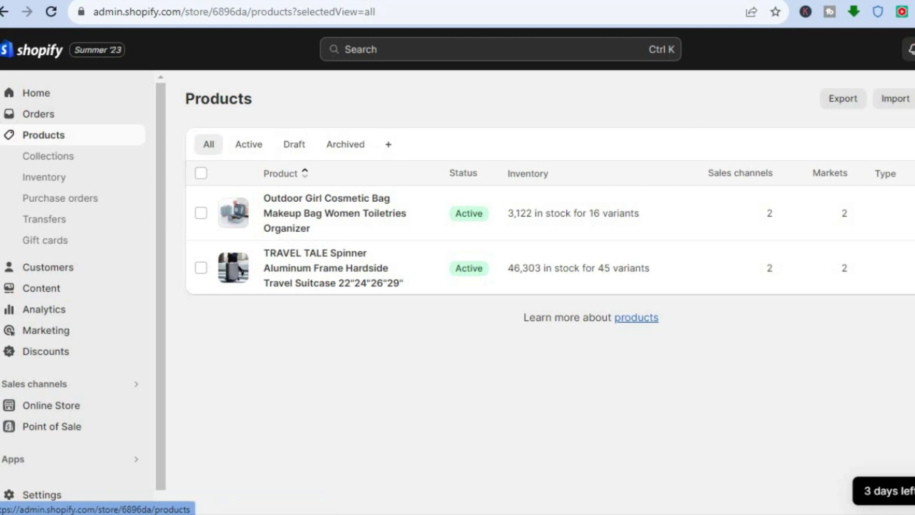
left_click(913, 98)
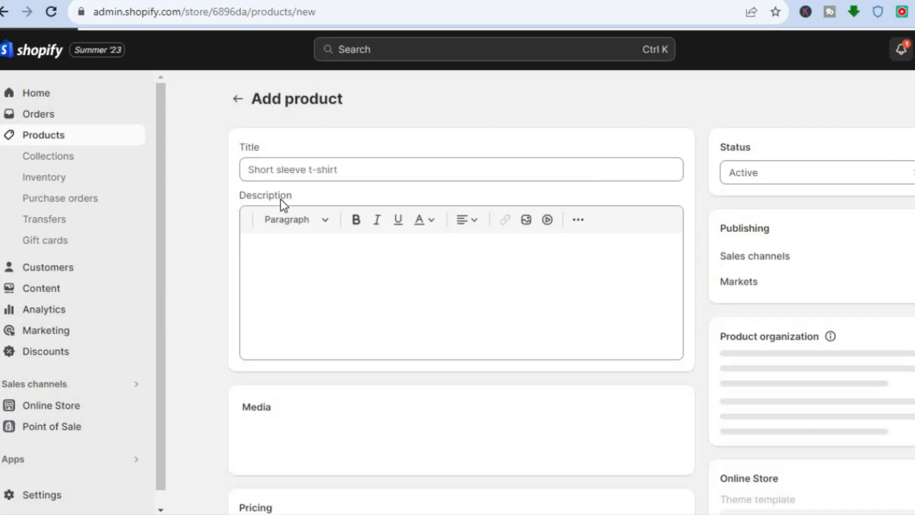
left_click(283, 171)
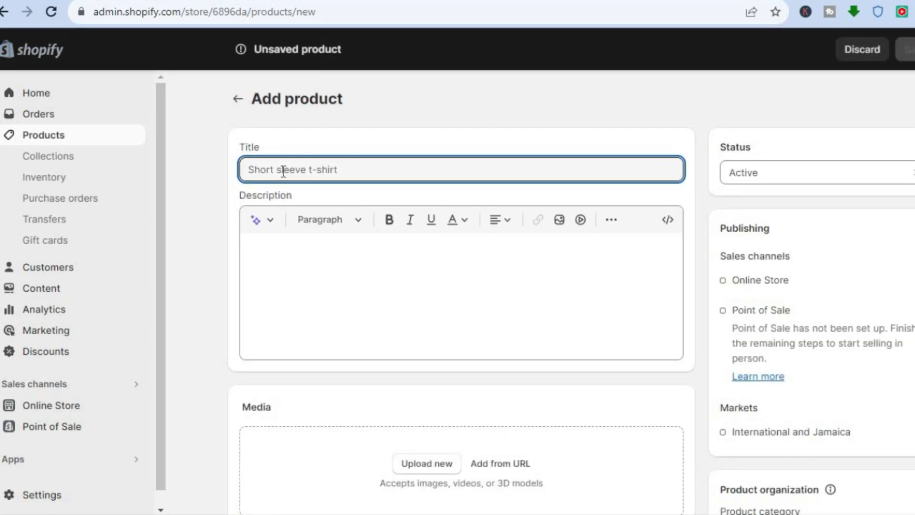
type("RANDOM")
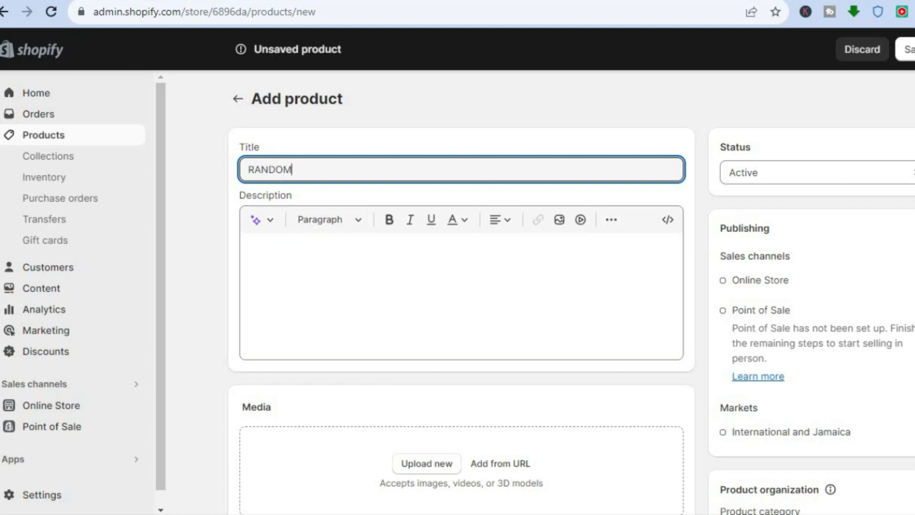
scroll(496, 135, "down", 6)
left_click(427, 161)
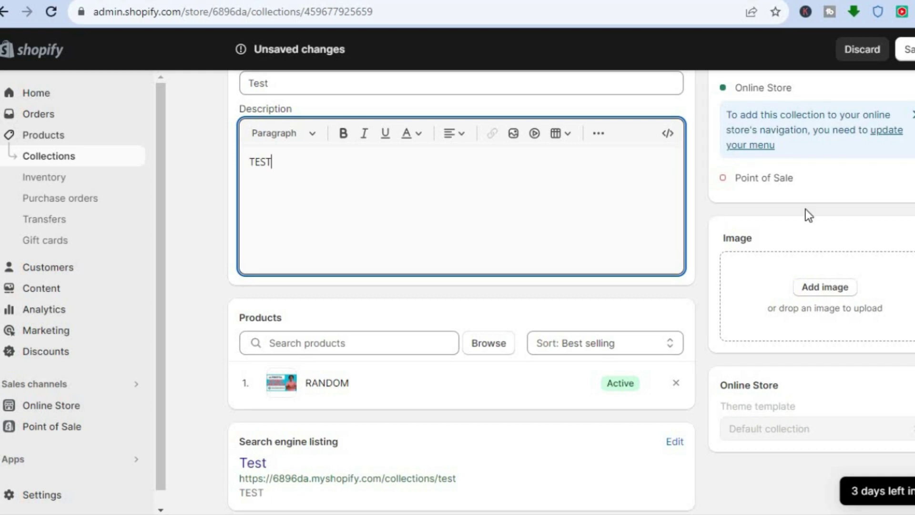
Step: Save the Test collection with the description "TEST" and RANDOM as its only product
scroll(906, 82, "up", 2)
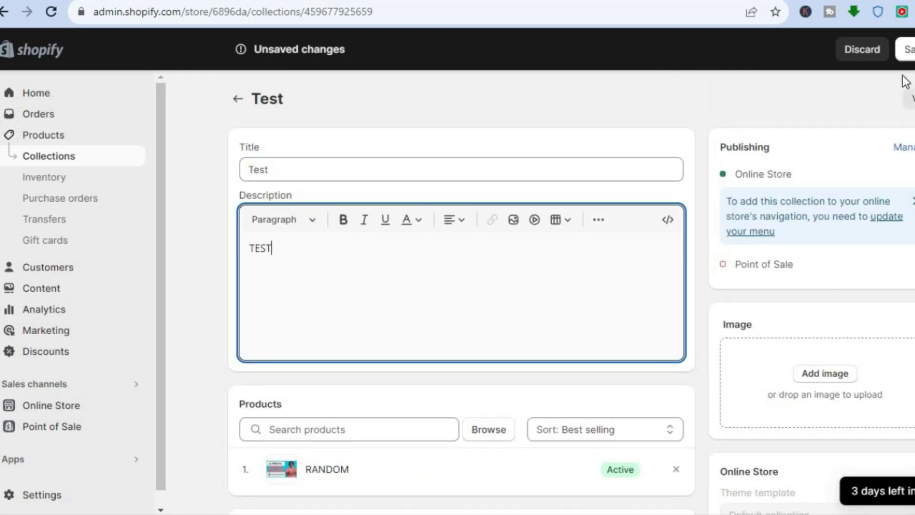
left_click(909, 51)
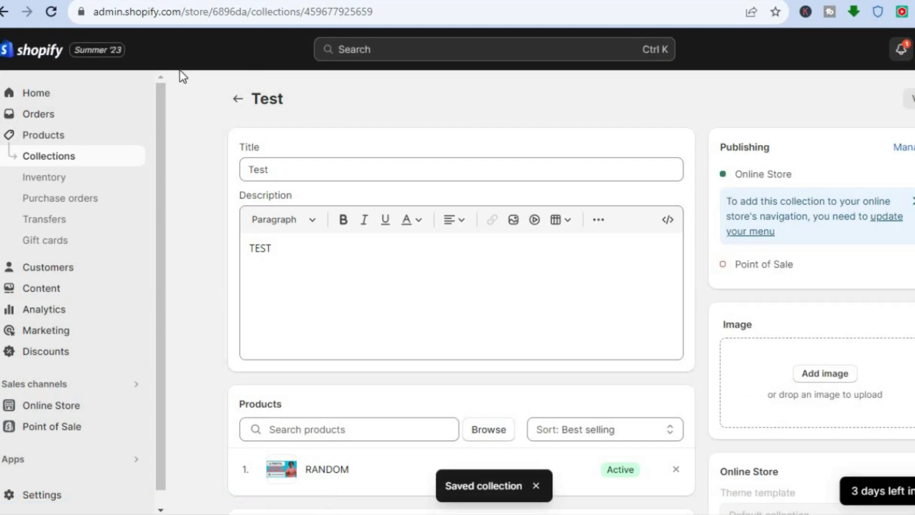
Step: Open the online store's current Dawn theme for customizing
left_click(79, 408)
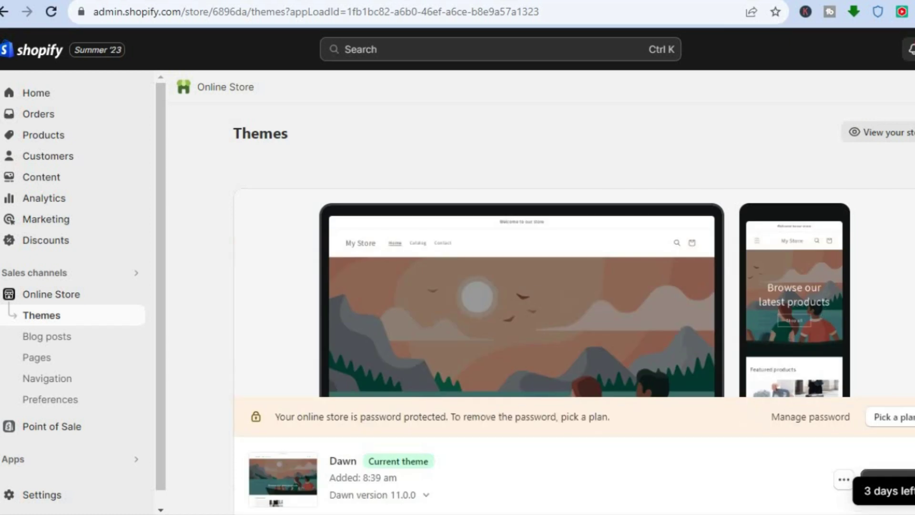
scroll(572, 286, "down", 4)
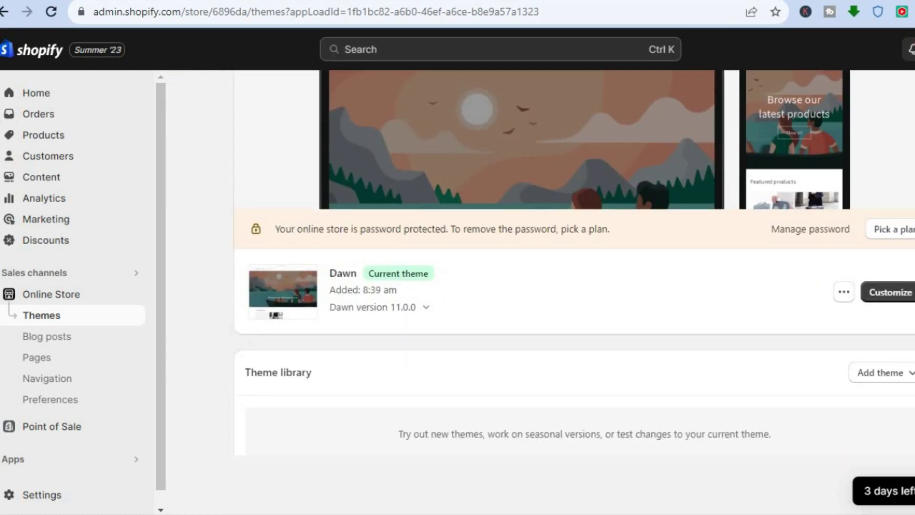
left_click(906, 292)
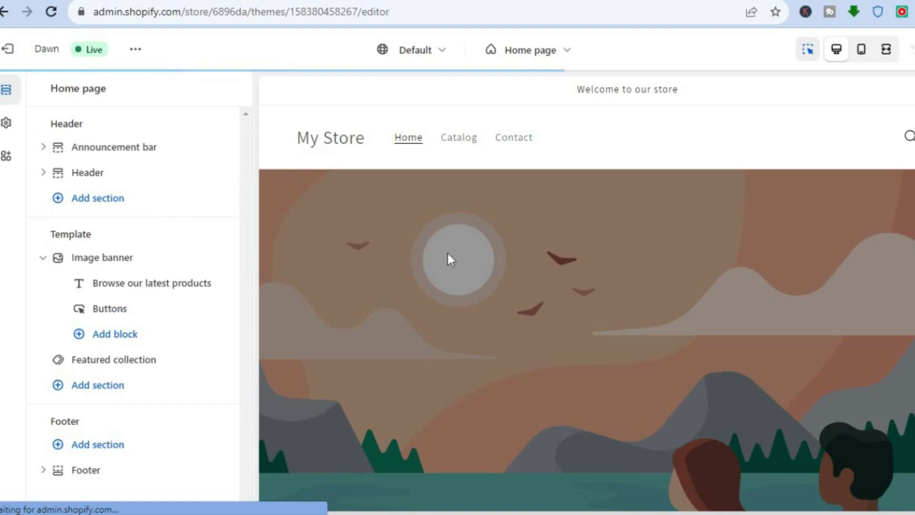
Step: Assign the Test collection to the home page's Featured collection section
left_click(143, 364)
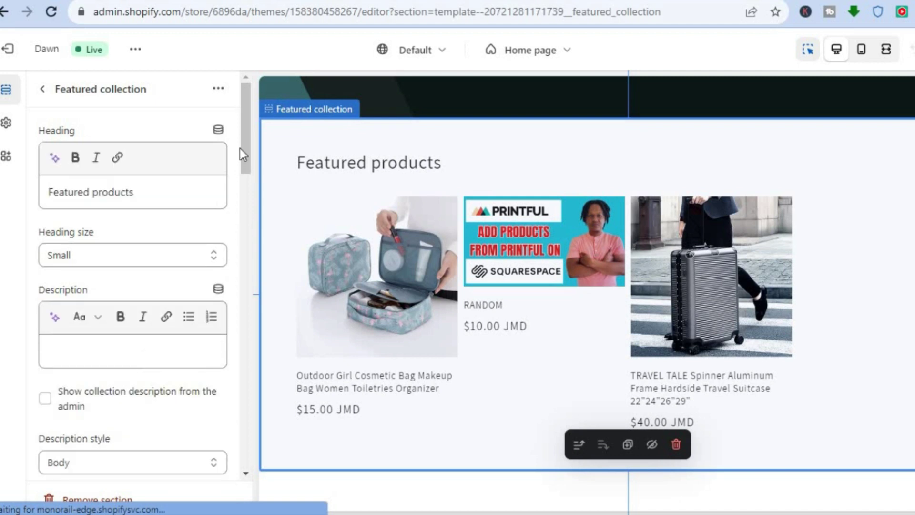
scroll(223, 250, "down", 10)
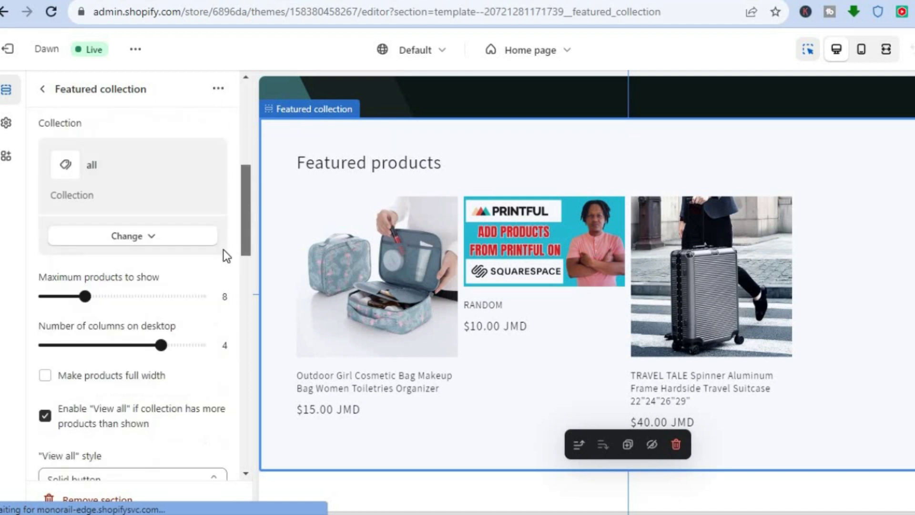
scroll(224, 266, "down", 2)
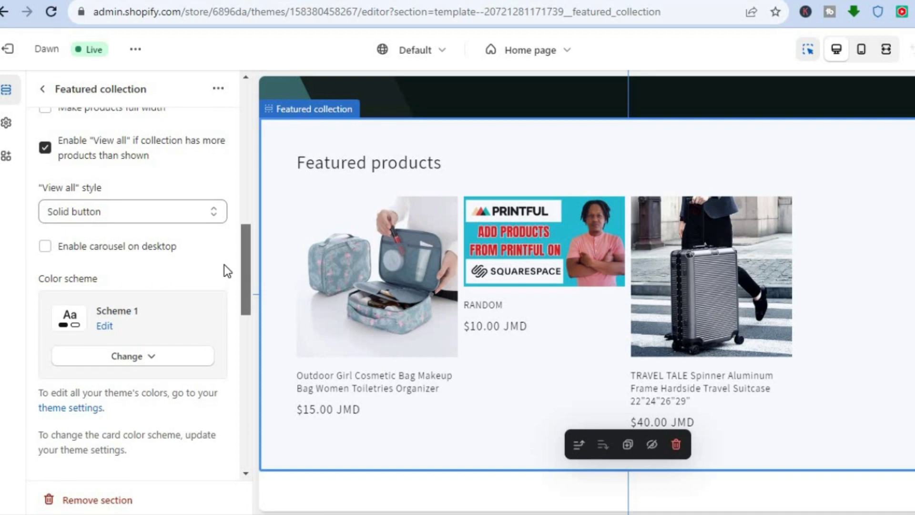
scroll(228, 238, "up", 4)
scroll(230, 209, "up", 3)
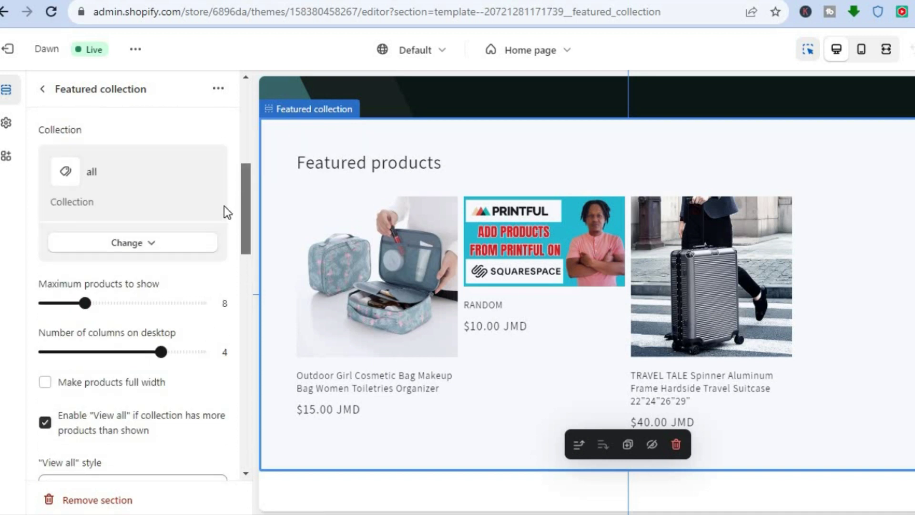
left_click(126, 244)
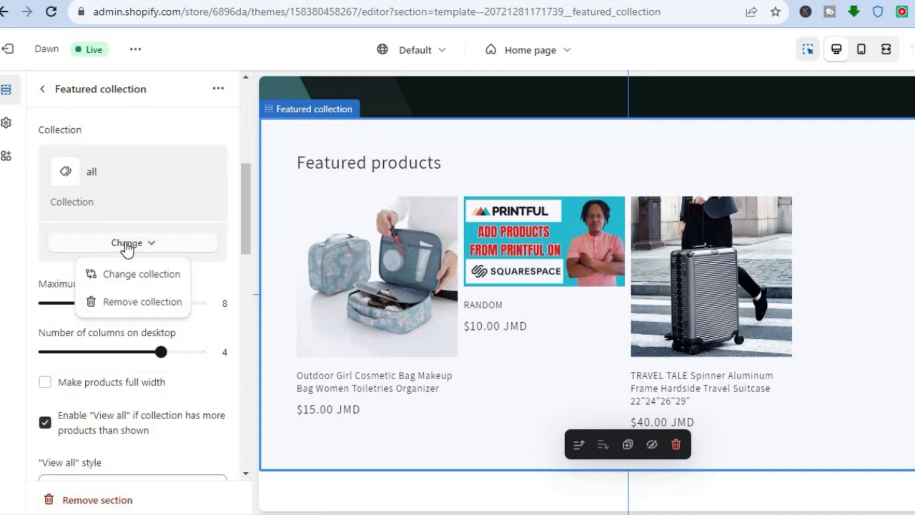
left_click(129, 274)
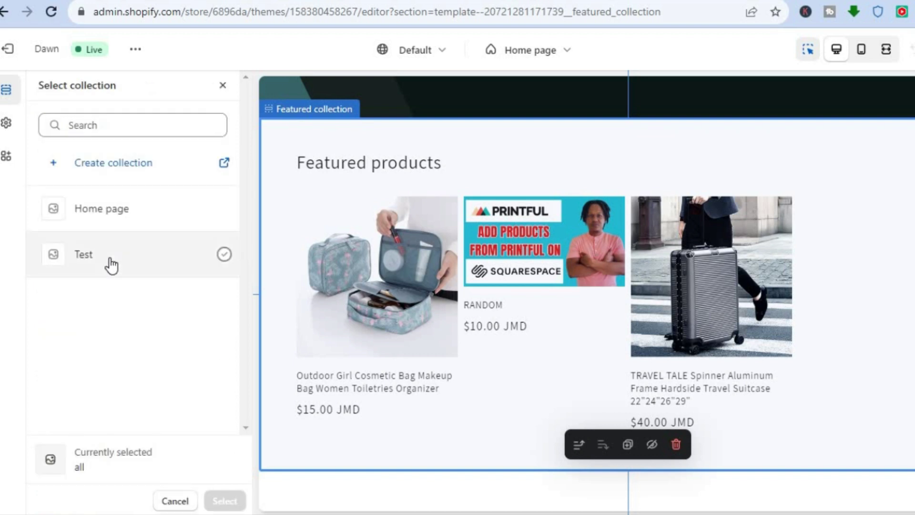
left_click(111, 262)
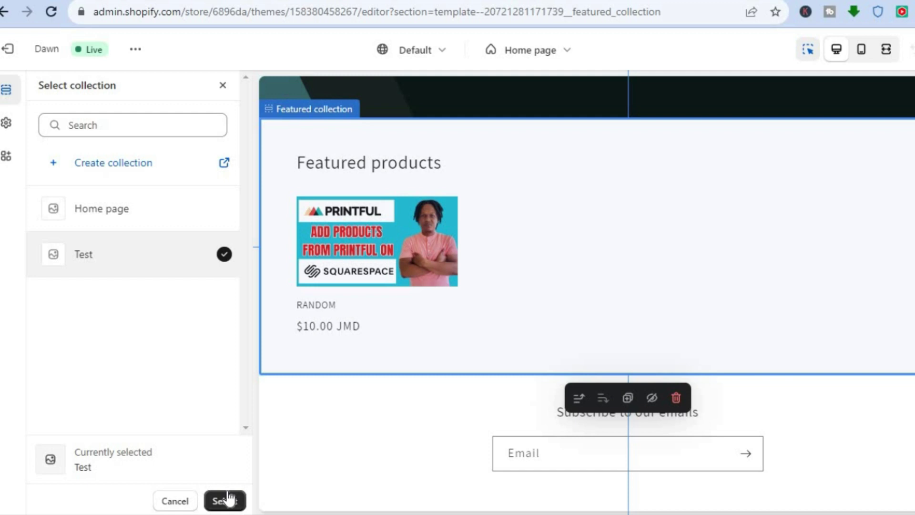
left_click(229, 498)
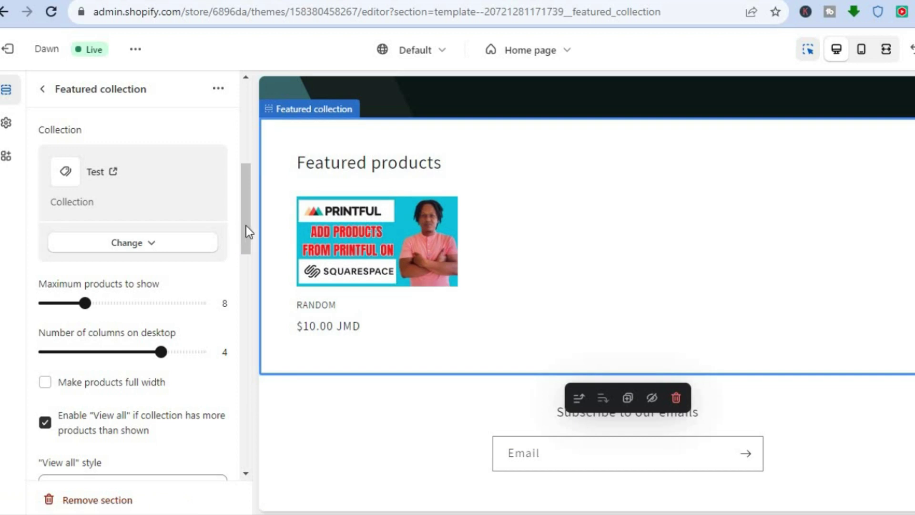
Step: Enable the quick add button in the Featured collection section and check the options for the number of columns on mobile
left_click_drag(246, 225, 242, 379)
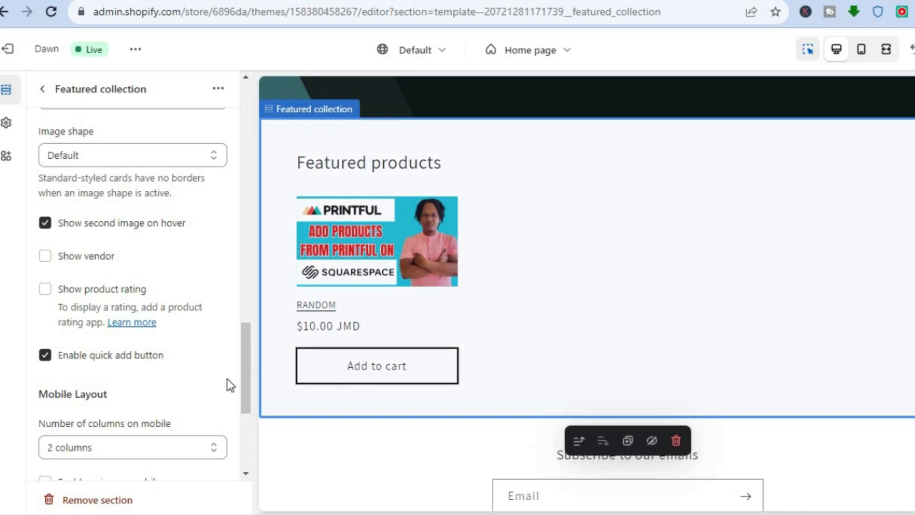
left_click_drag(242, 370, 242, 413)
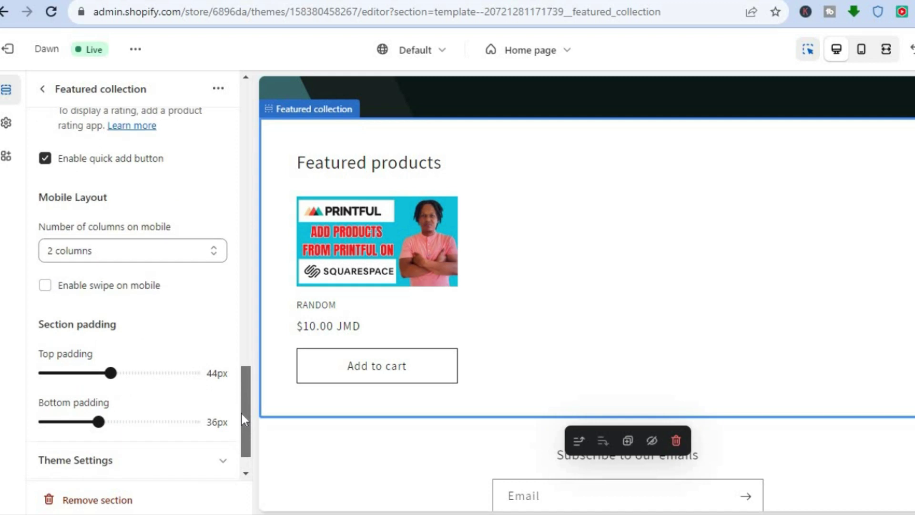
left_click(176, 248)
left_click(175, 248)
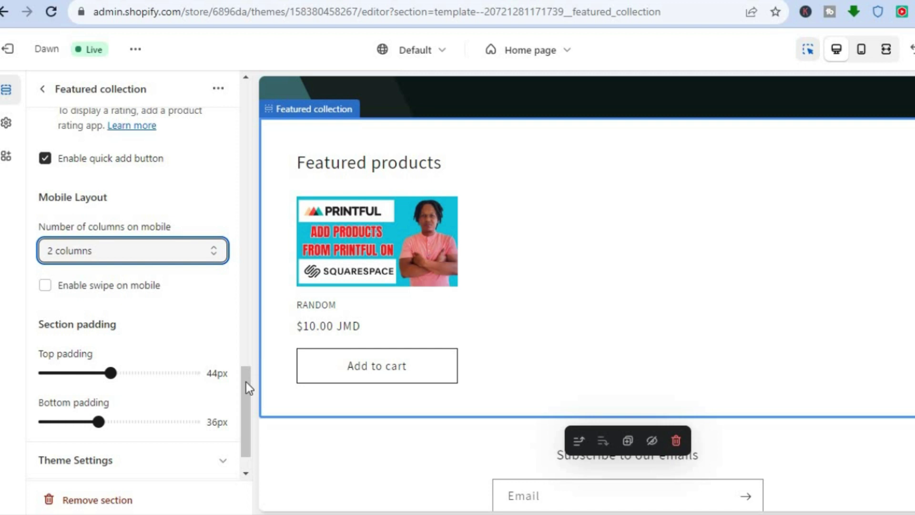
Step: Try the red #DD1D1D as Scheme 1's text color, and restore the text color to #121212
left_click_drag(242, 389, 247, 260)
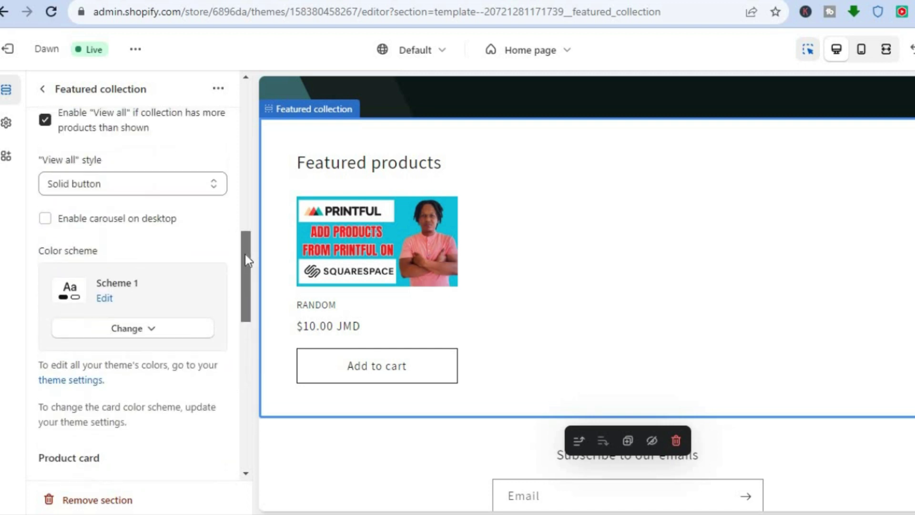
left_click(105, 299)
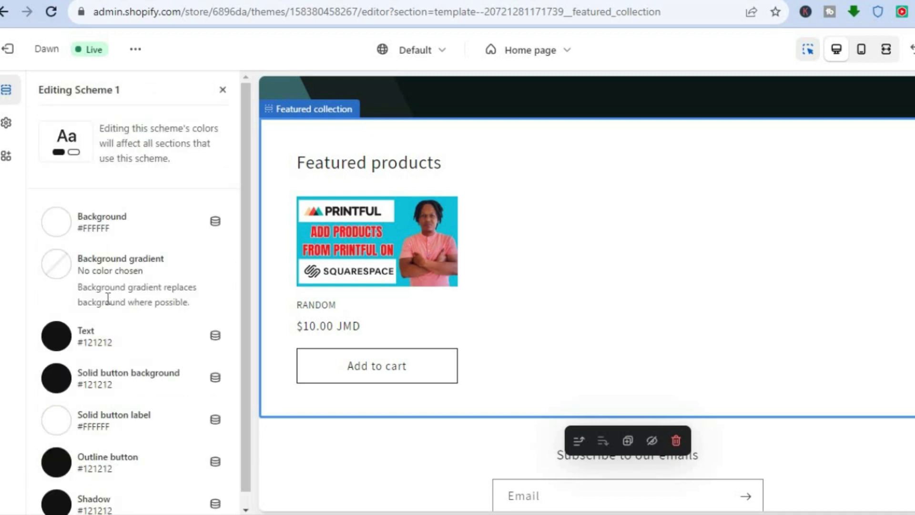
left_click(62, 343)
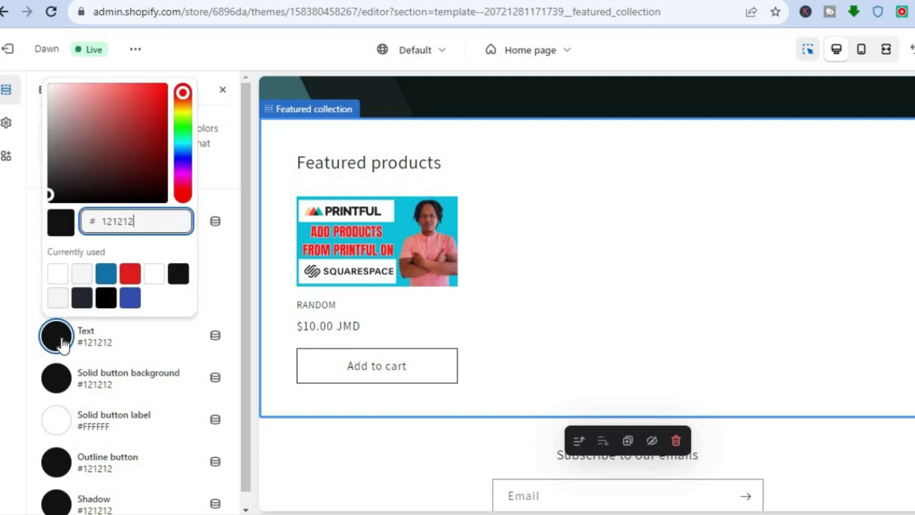
left_click(185, 123)
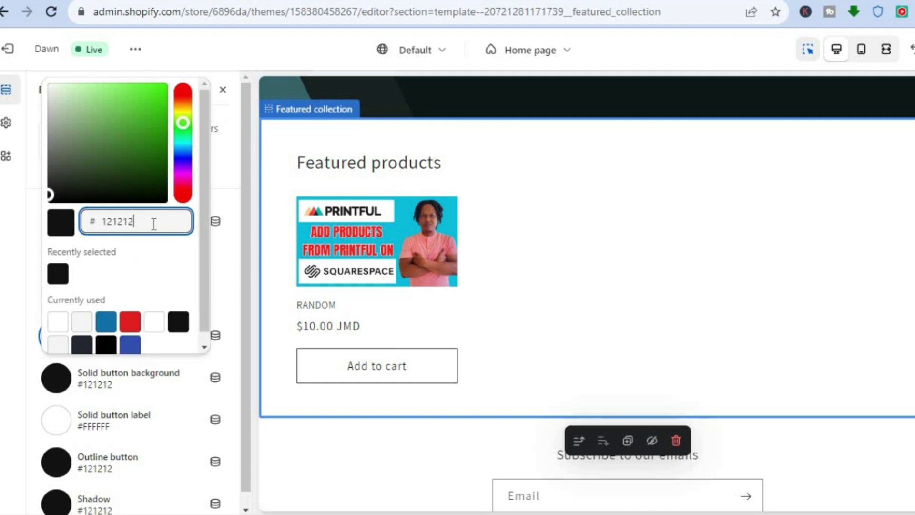
left_click(129, 323)
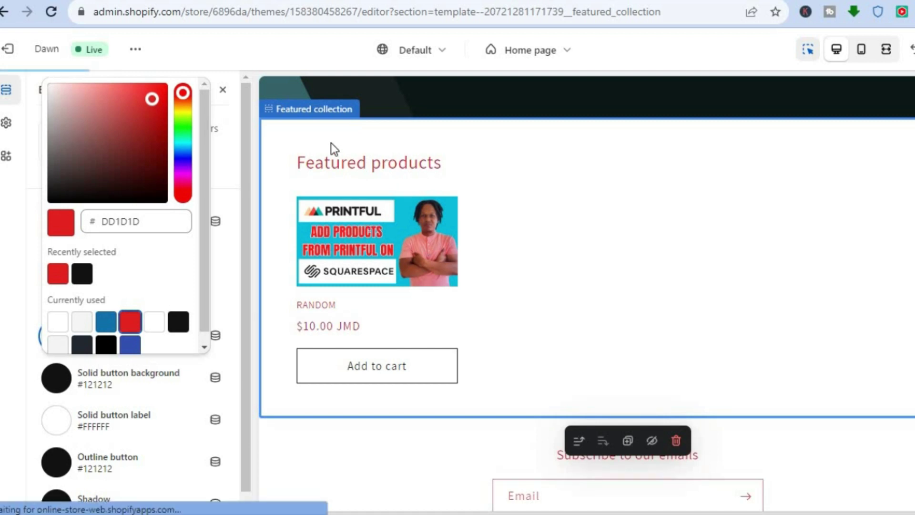
left_click(228, 185)
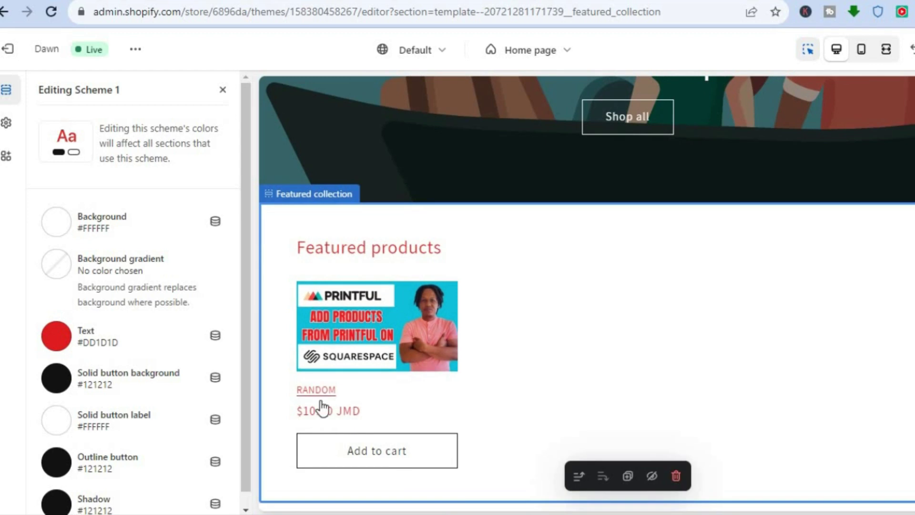
left_click(57, 333)
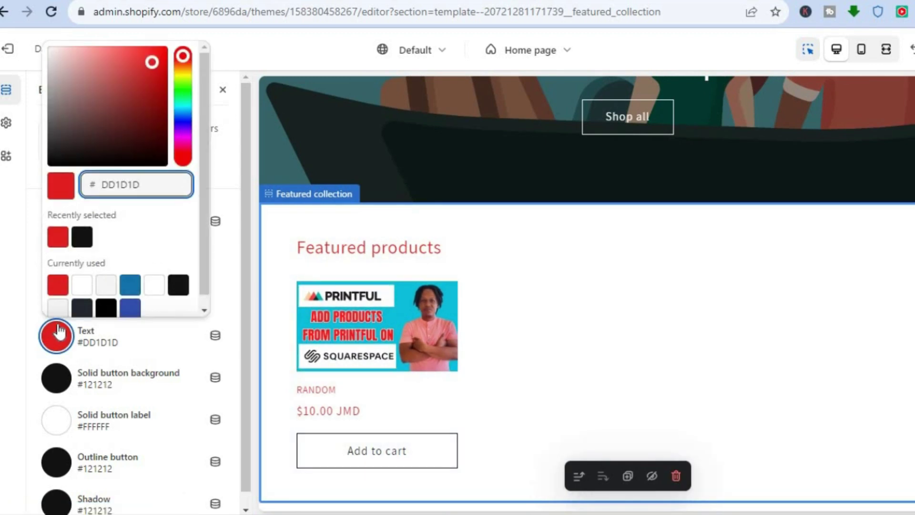
left_click(82, 238)
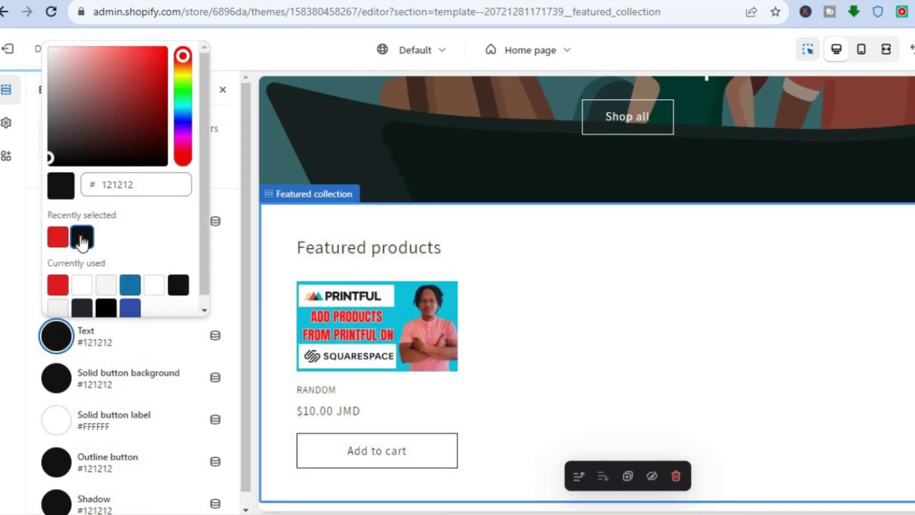
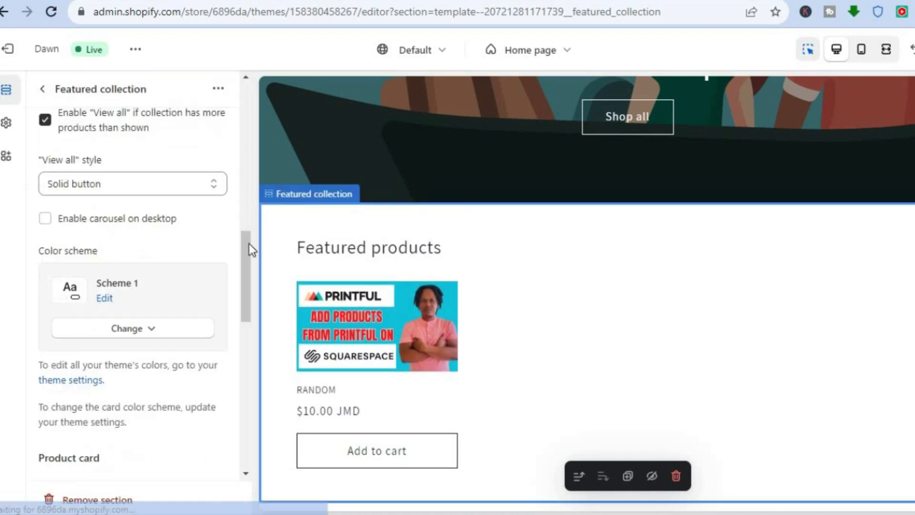
Step: Try the Portrait image ratio for the section's product cards and set the ratio to Square
left_click_drag(244, 249, 242, 292)
scroll(243, 297, "down", 2)
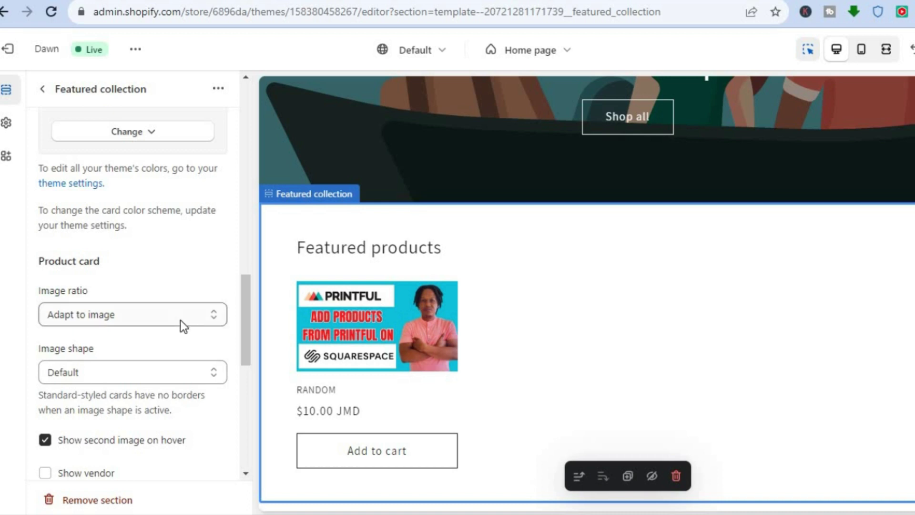
left_click(156, 306)
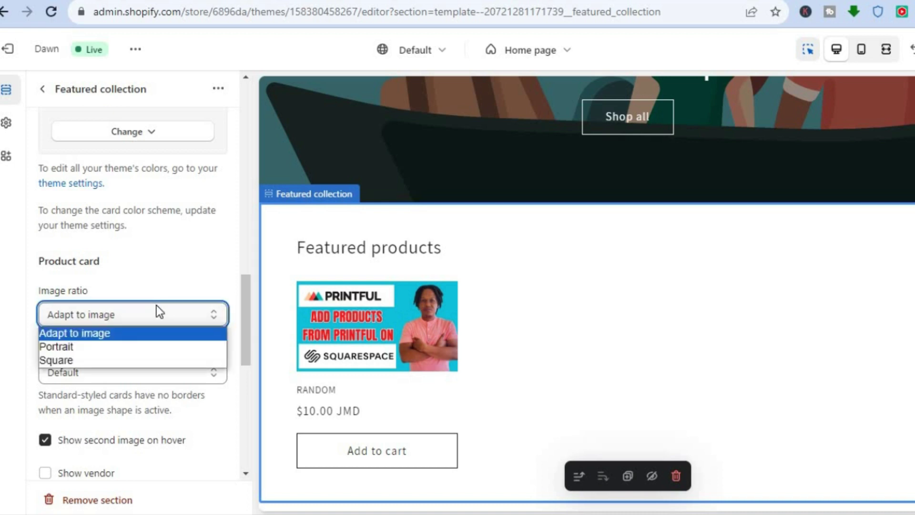
left_click(136, 350)
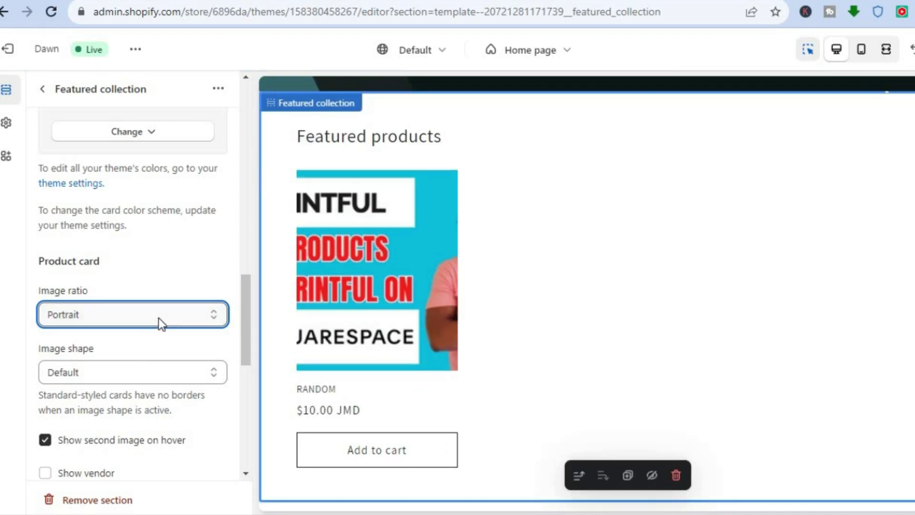
left_click(159, 317)
left_click(122, 359)
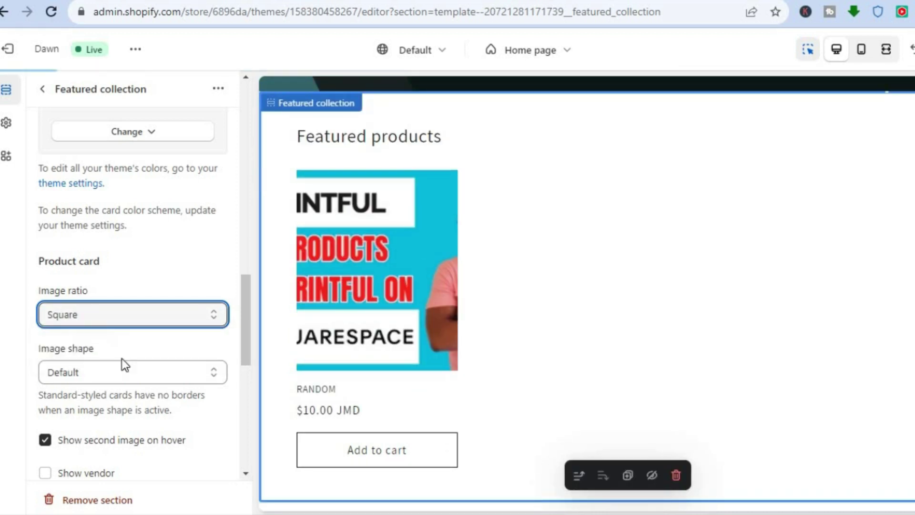
Step: Set the image ratio of the Featured collection section's product cards to Adapt to image
left_click(149, 322)
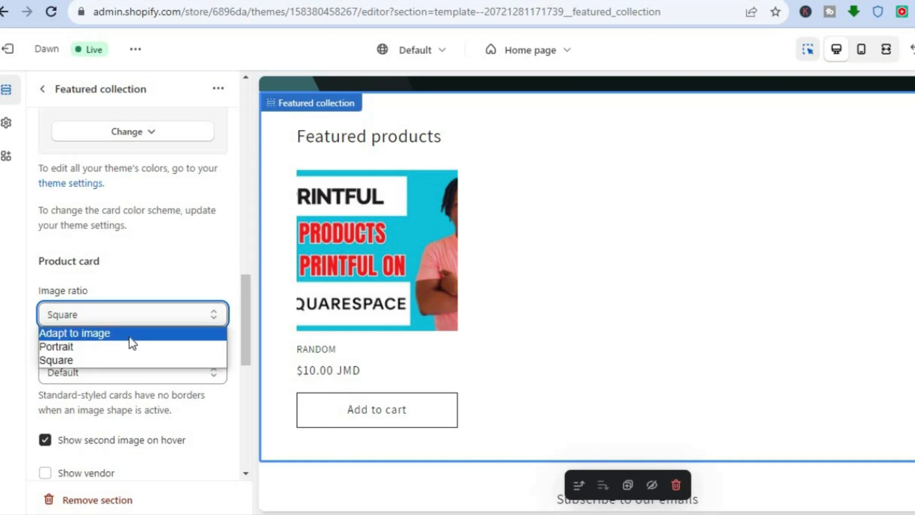
left_click(130, 335)
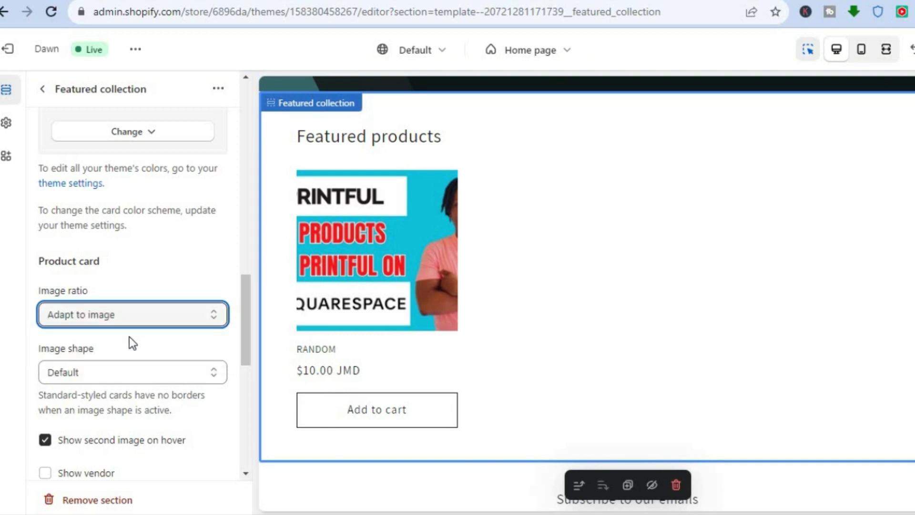
Step: Try the Arch and Diamond image shapes on the section's product cards, and restore the Default shape
left_click(141, 371)
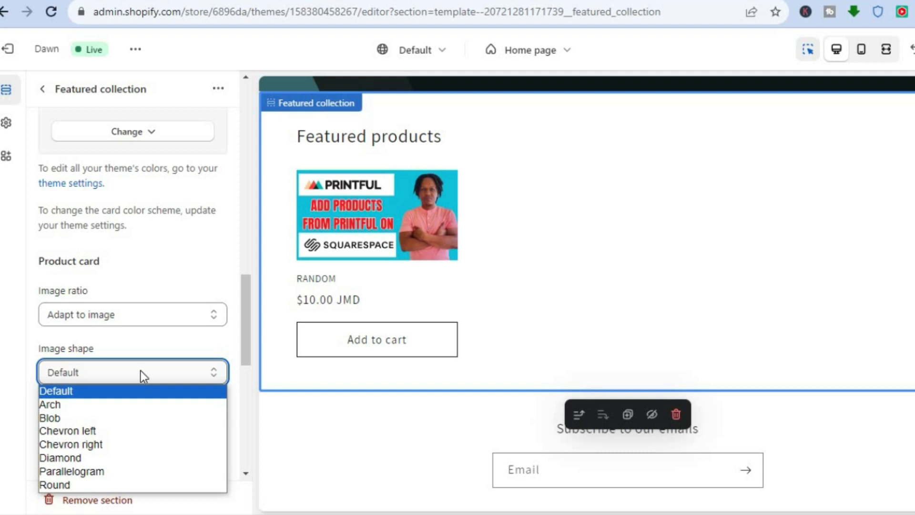
left_click(122, 408)
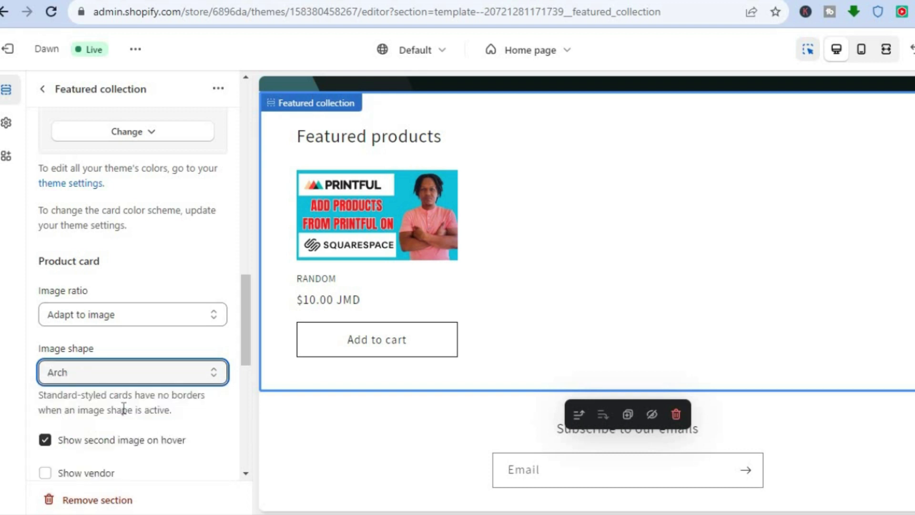
left_click(149, 374)
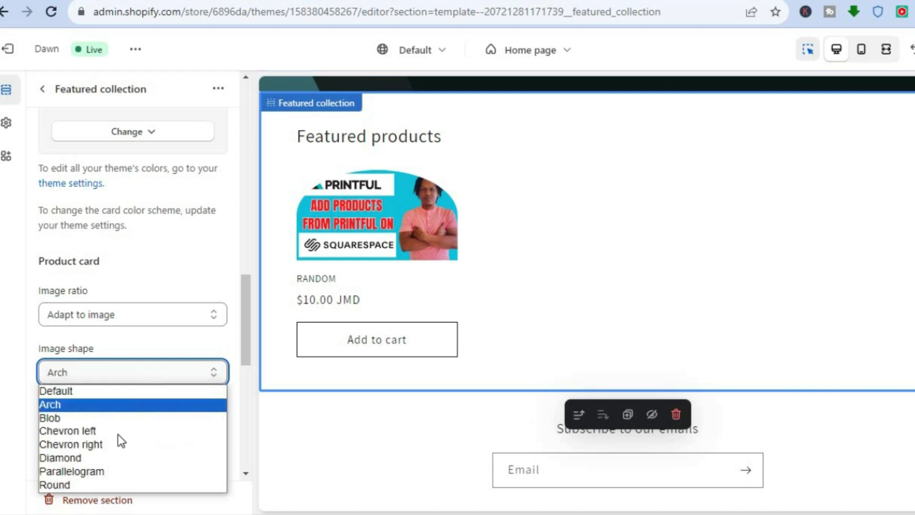
left_click(106, 461)
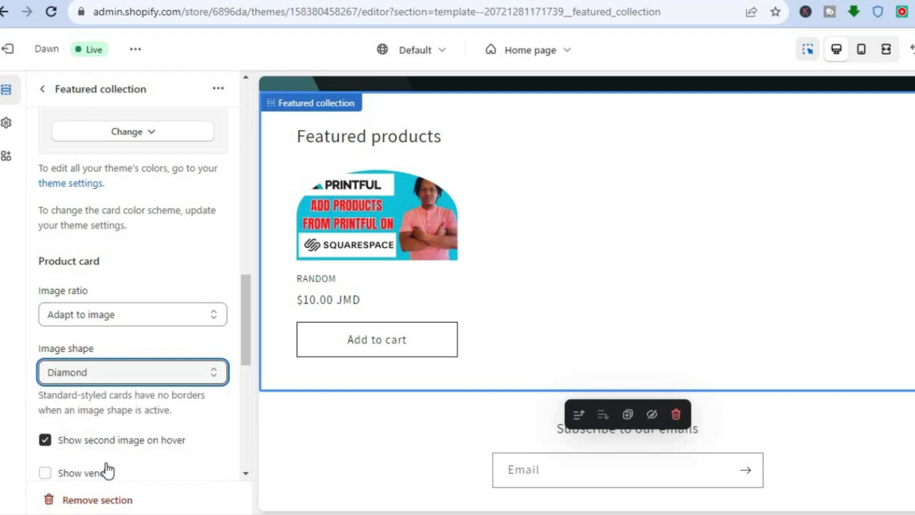
left_click(148, 379)
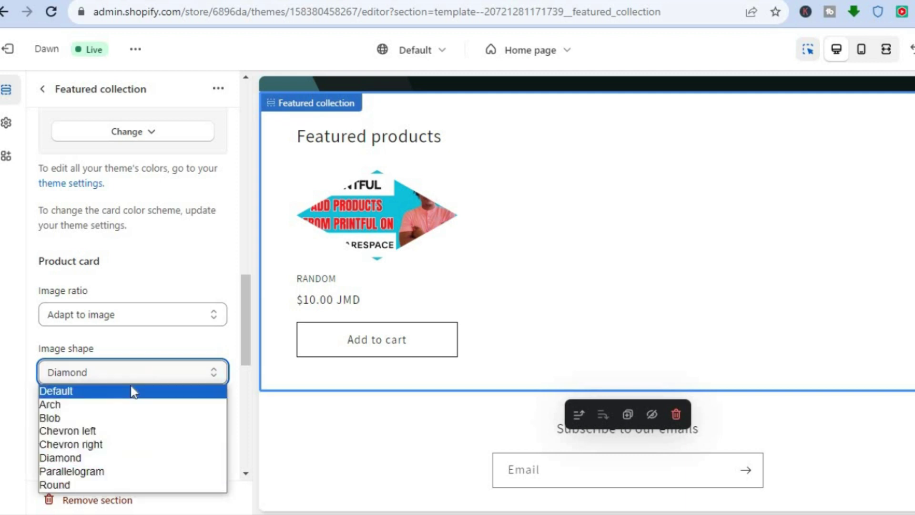
left_click(134, 391)
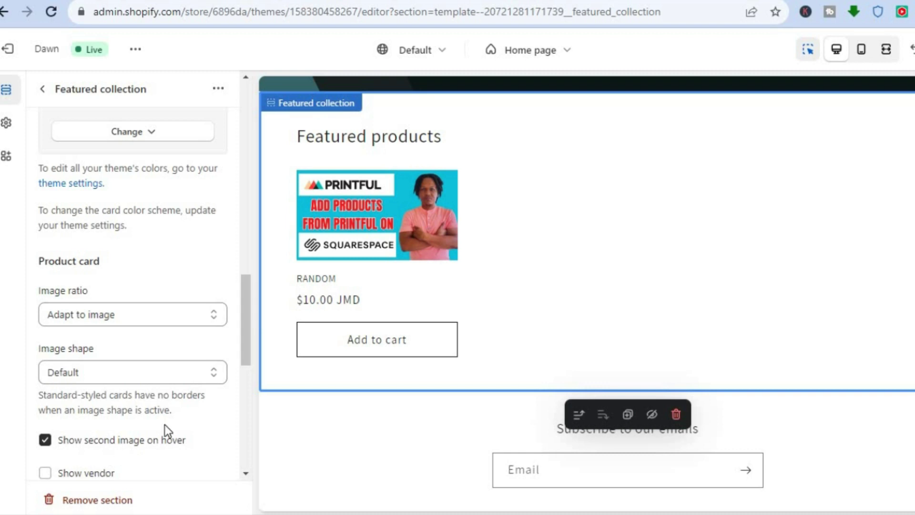
Step: Review the section's remaining layout and padding settings, save the theme changes and leave the Featured collection settings
scroll(234, 347, "down", 10)
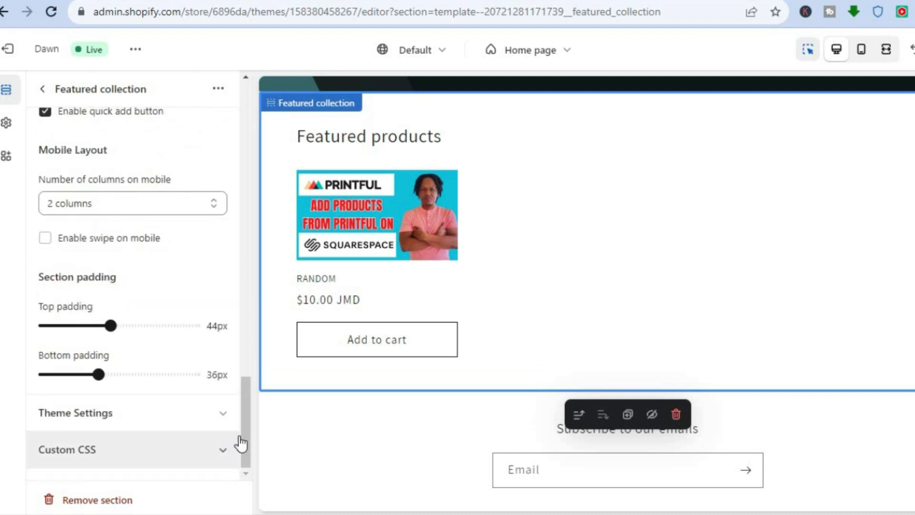
left_click_drag(242, 436, 247, 339)
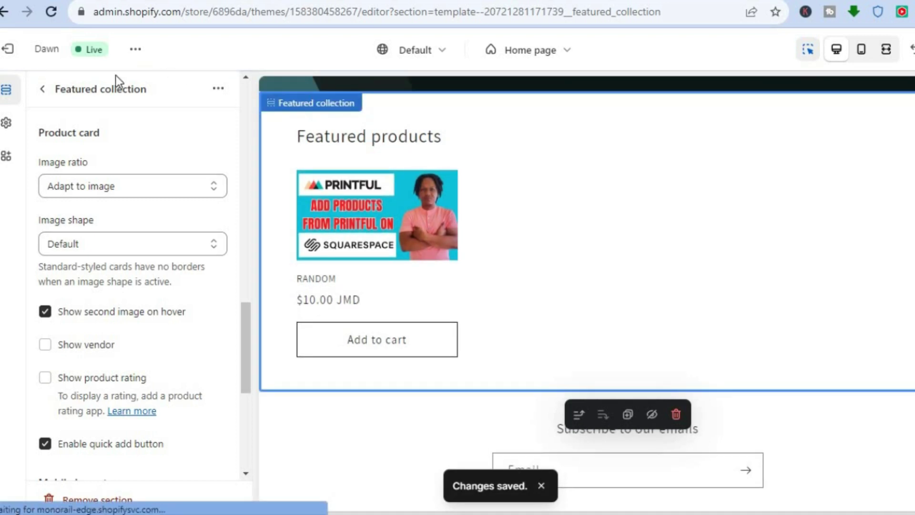
left_click(42, 92)
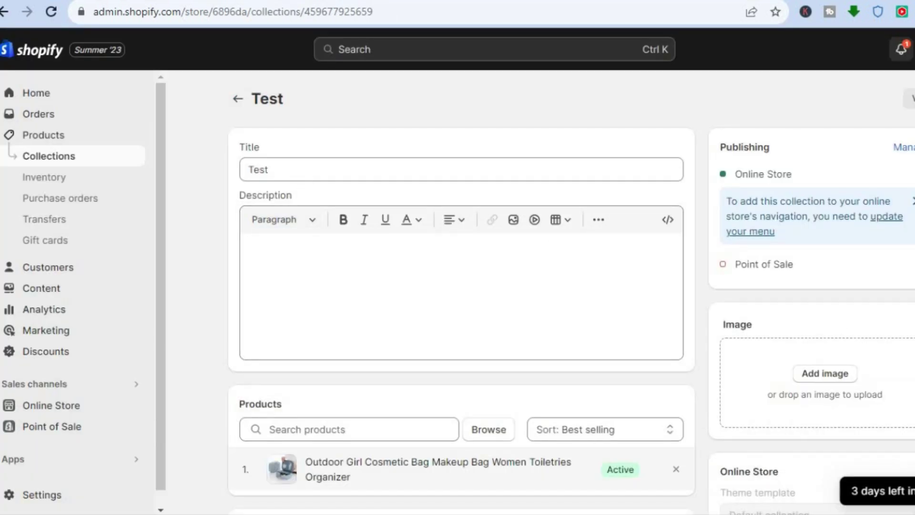
Step: Add the RANDOM product to the Test collection and remove the Outdoor Girl Cosmetic Bag product from it
scroll(461, 286, "down", 3)
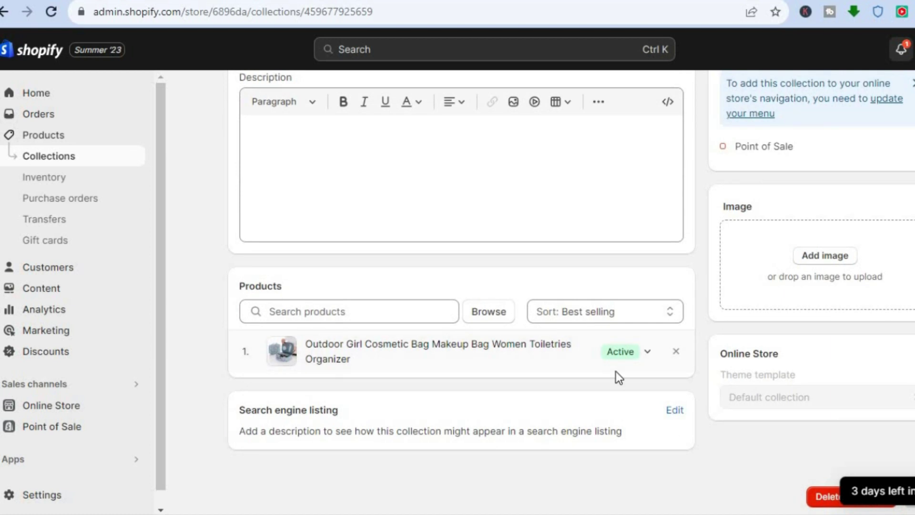
left_click(486, 313)
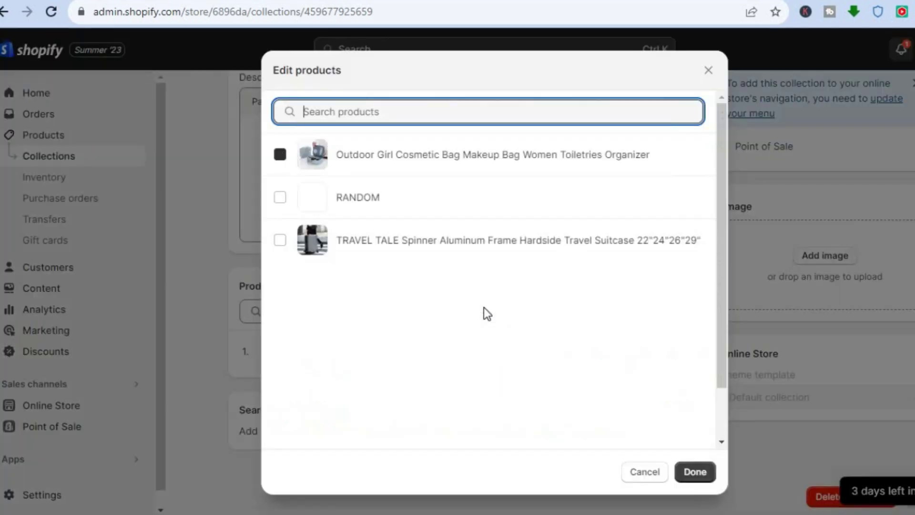
left_click(280, 196)
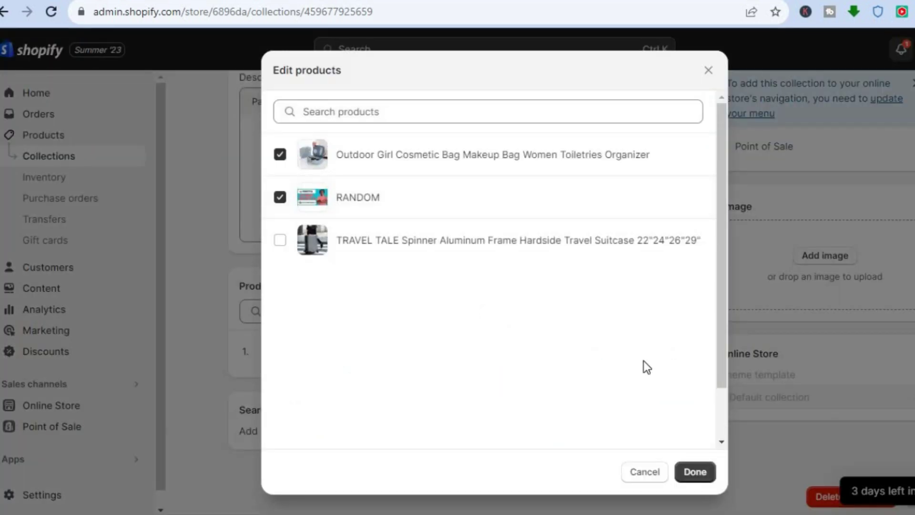
left_click(688, 474)
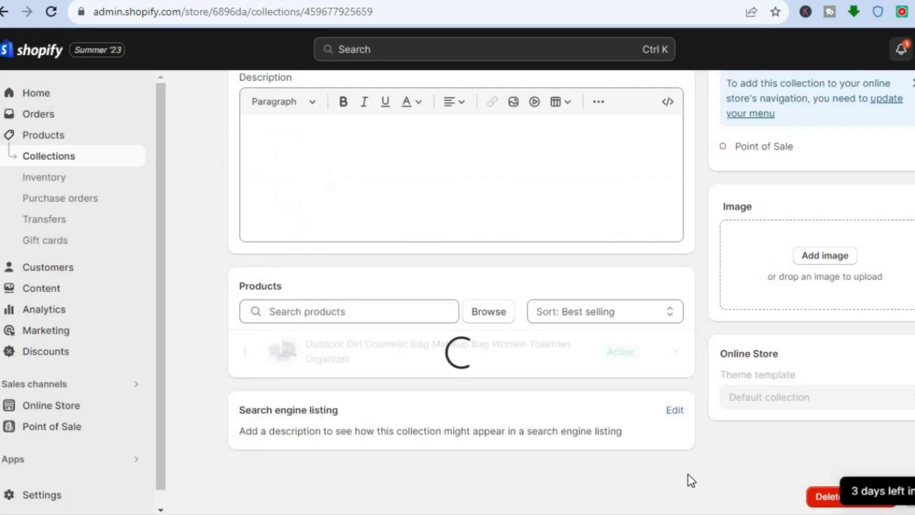
scroll(901, 388, "down", 1)
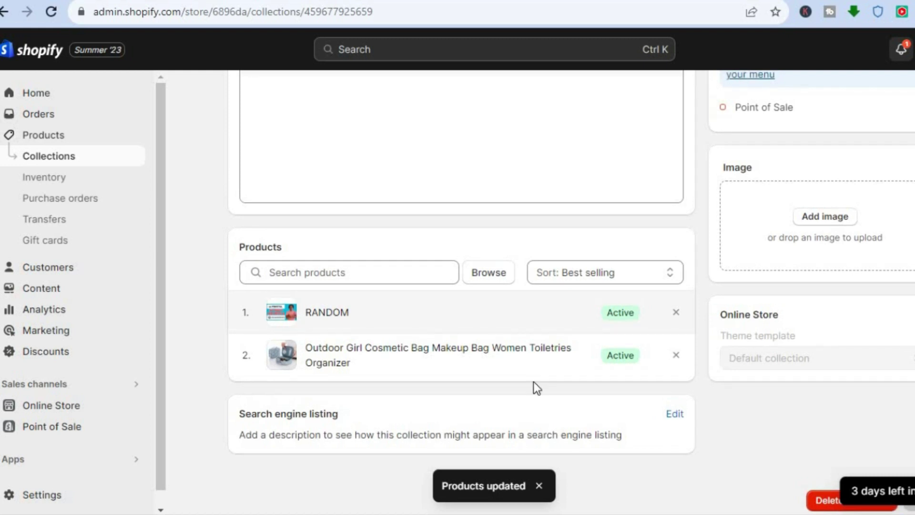
left_click(676, 357)
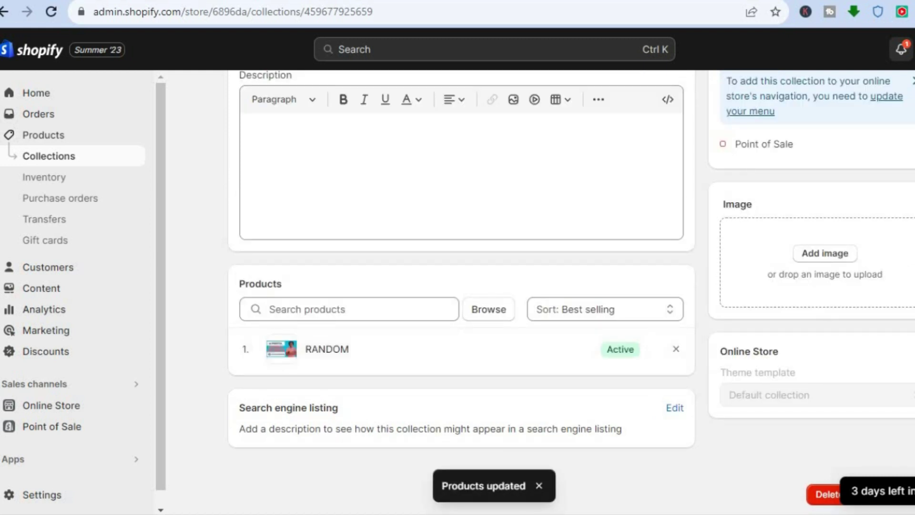
Step: Enter TEST as the Test collection's description and save the collection
scroll(572, 286, "up", 1)
scroll(572, 286, "down", 1)
scroll(572, 286, "up", 3)
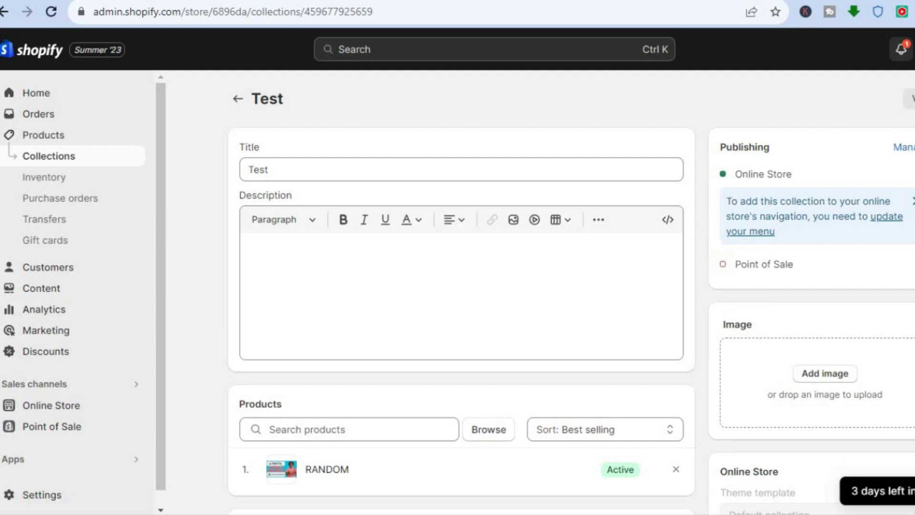
left_click(568, 309)
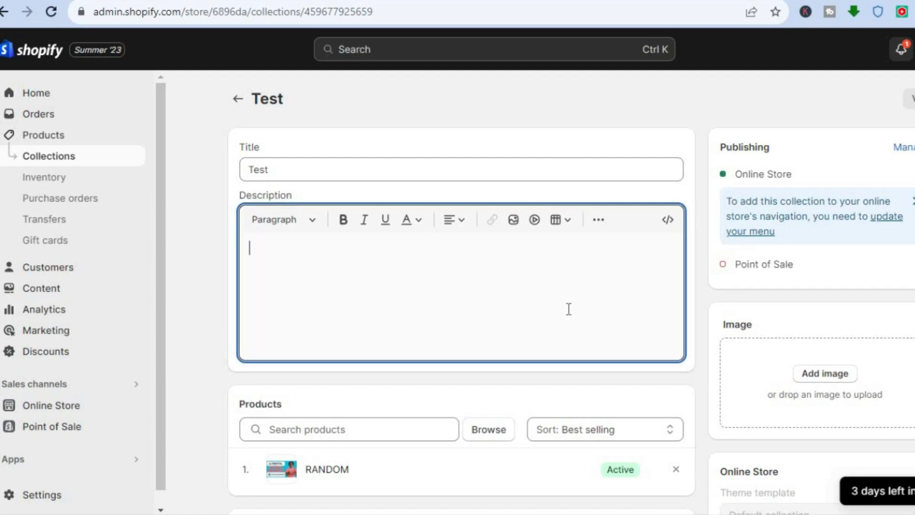
type("TWST")
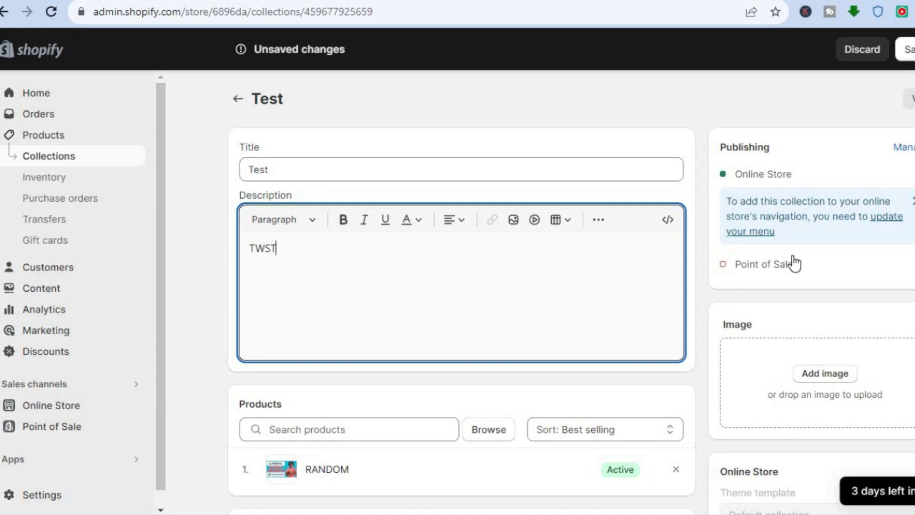
scroll(461, 287, "down", 3)
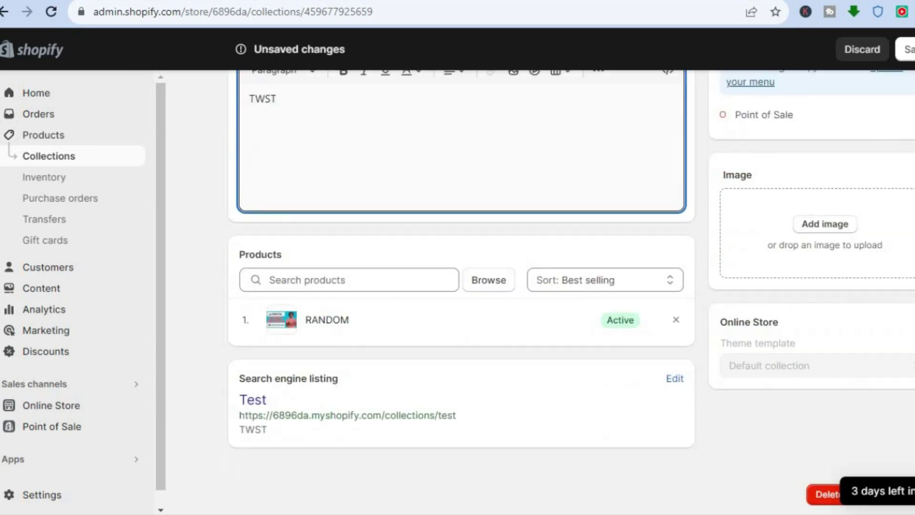
scroll(458, 288, "up", 2)
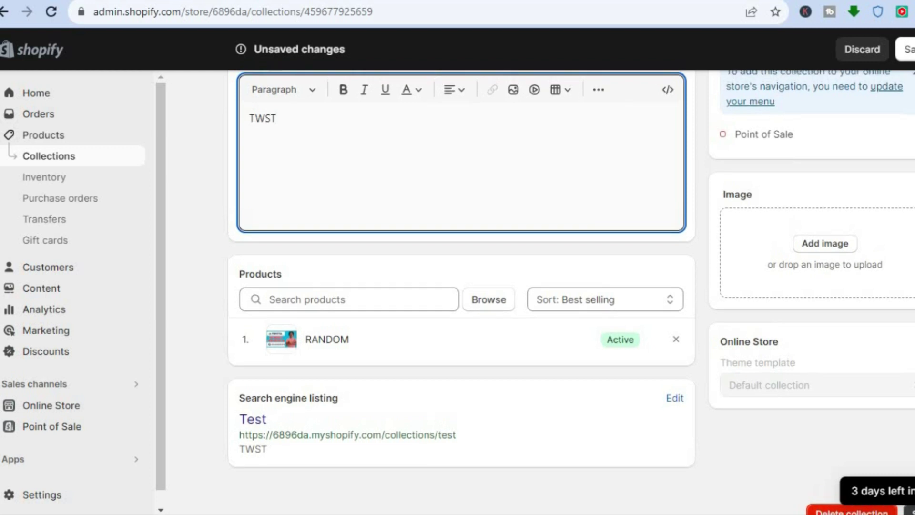
left_click_drag(277, 161, 244, 161)
type("TEST")
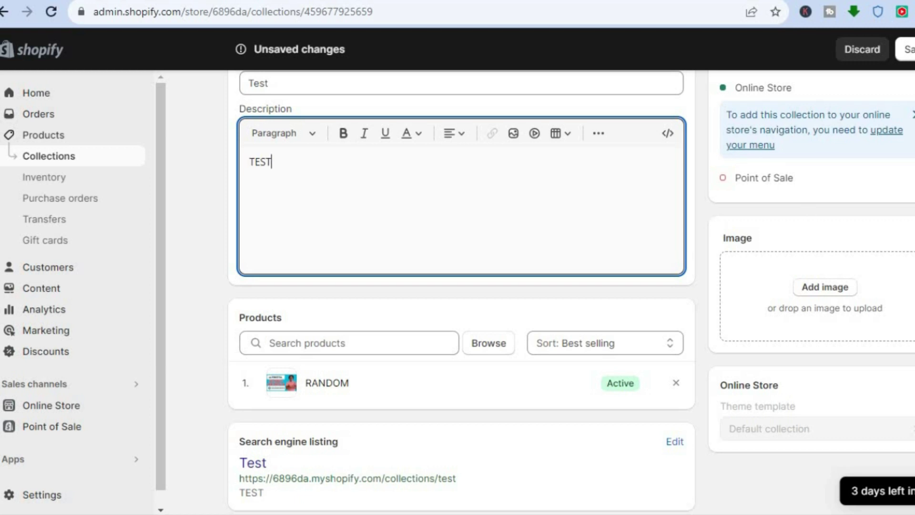
scroll(457, 287, "up", 2)
left_click(908, 52)
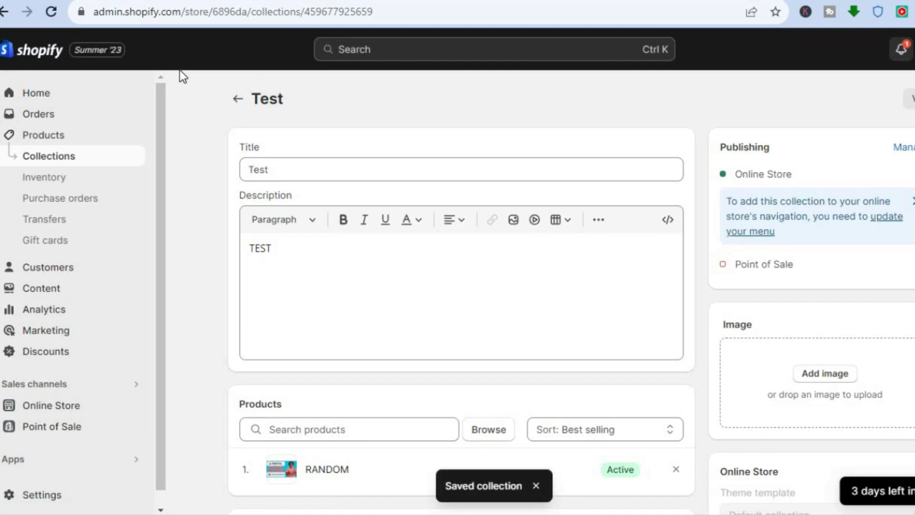
Step: Open the Online Store's themes page
left_click(80, 411)
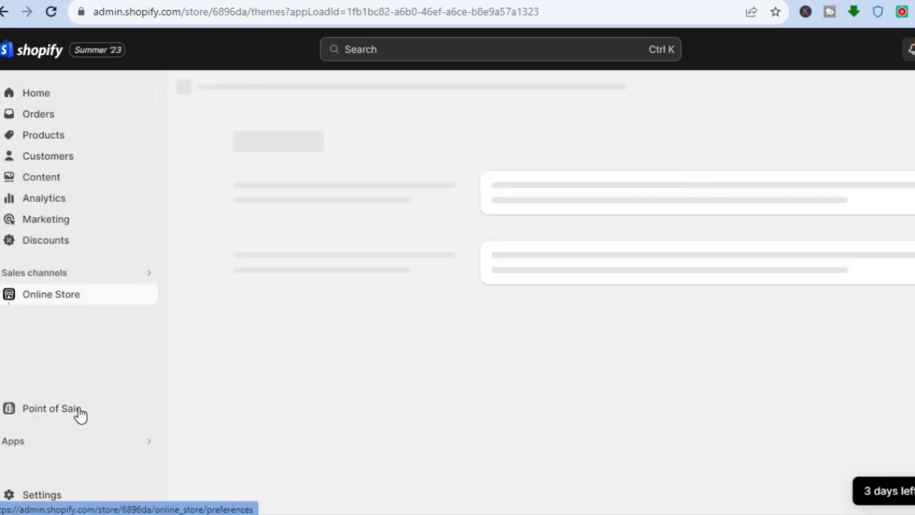